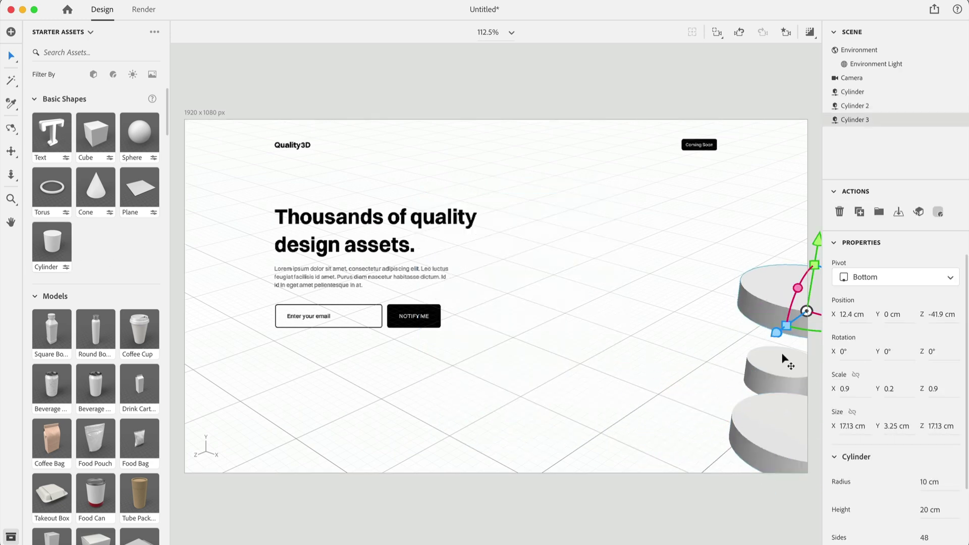
left_click_drag(779, 420, 692, 298)
left_click(779, 337)
left_click(787, 291)
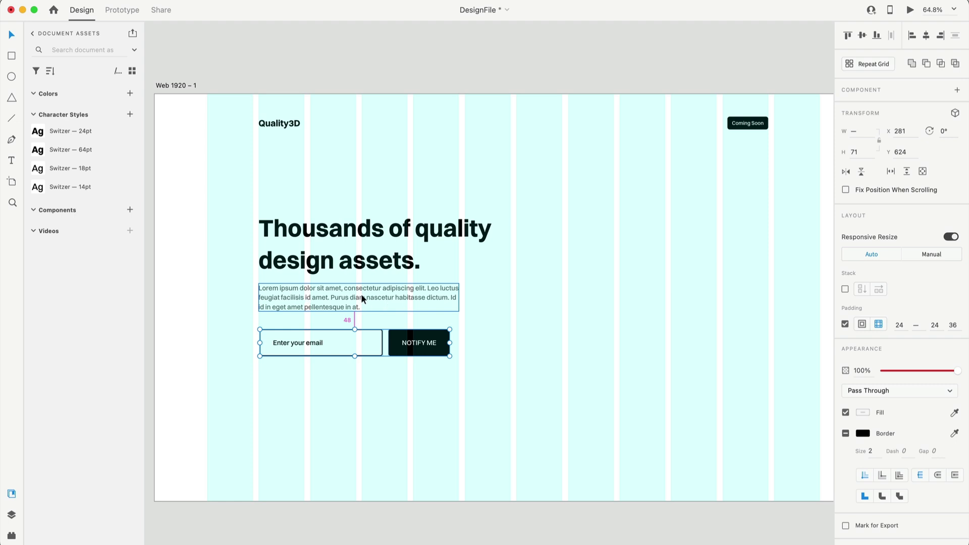
left_click(666, 358)
left_click_drag(529, 434, 227, 164)
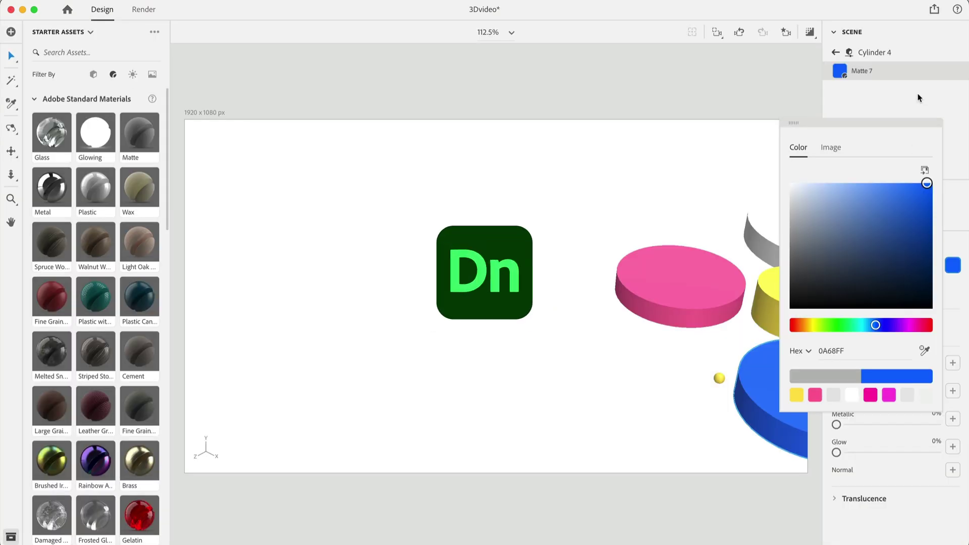
left_click(783, 233)
left_click_drag(782, 234, 748, 157)
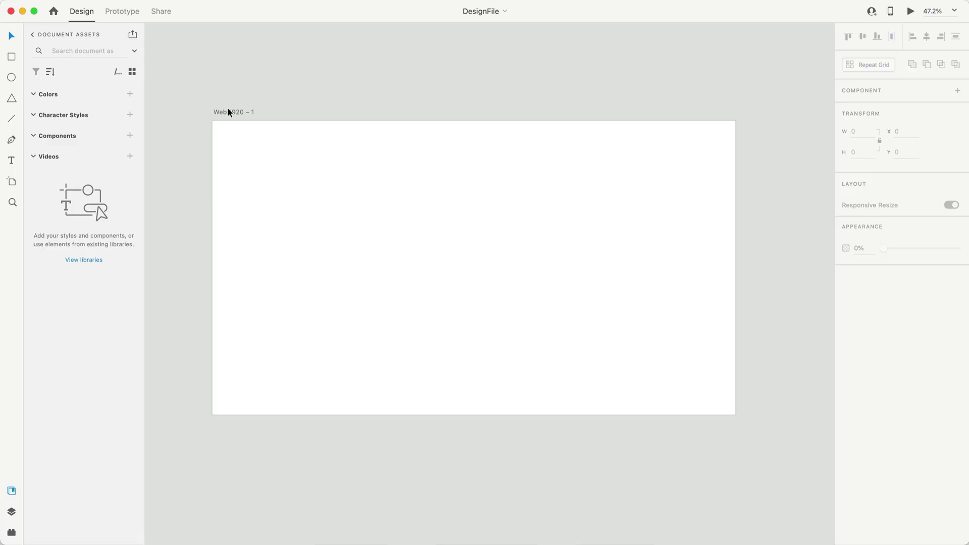
Turn on a 12-column layout grid for the Web 1920 artboard and lower the opacity of its column colour.
left_click(230, 112)
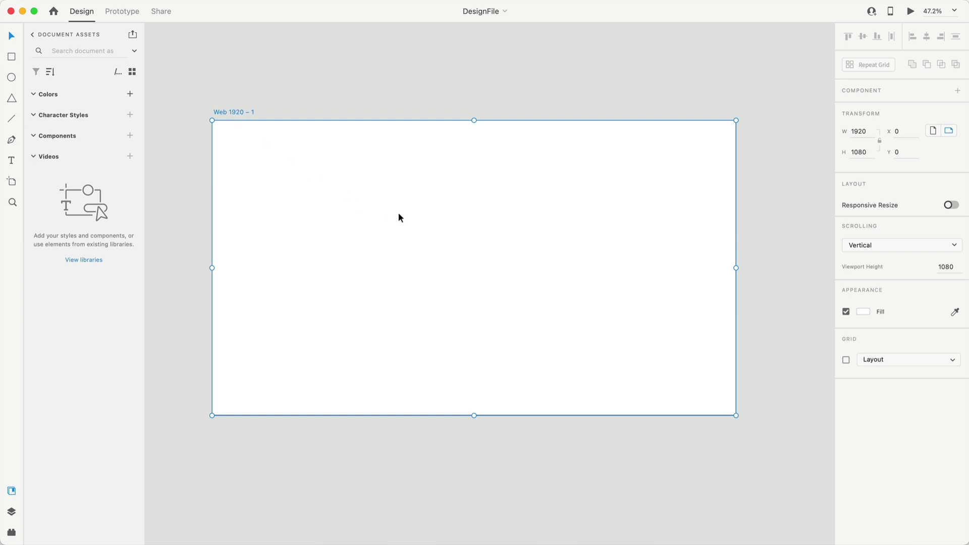
left_click(846, 360)
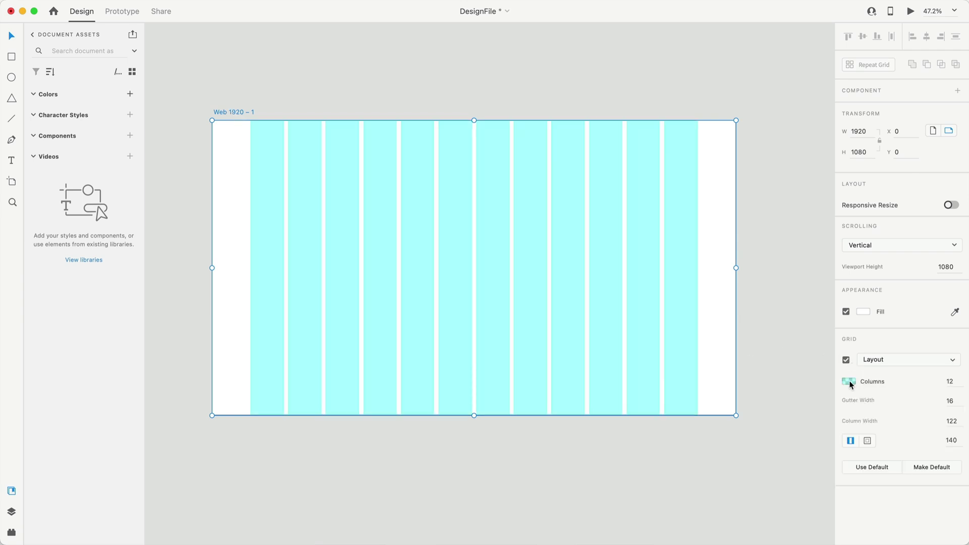
left_click(848, 382)
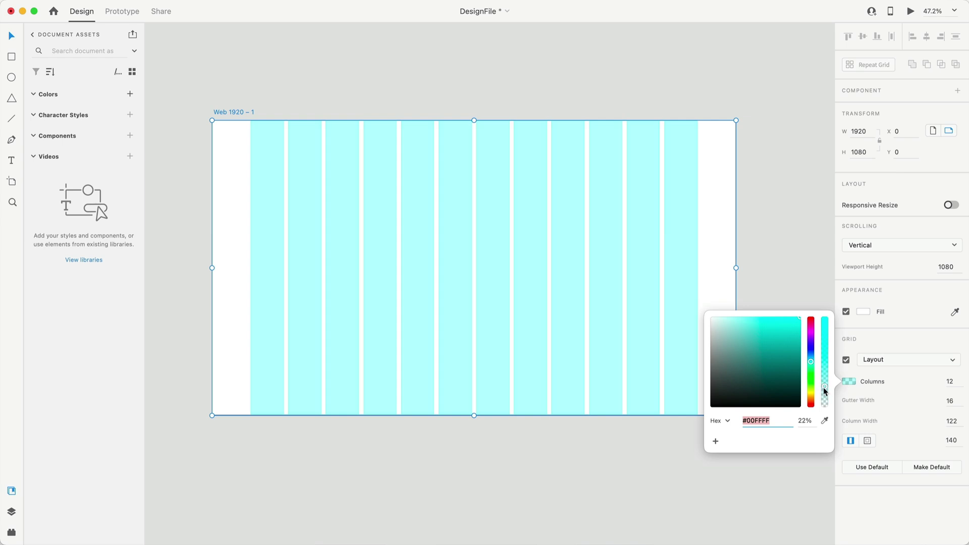
left_click_drag(824, 395, 823, 396)
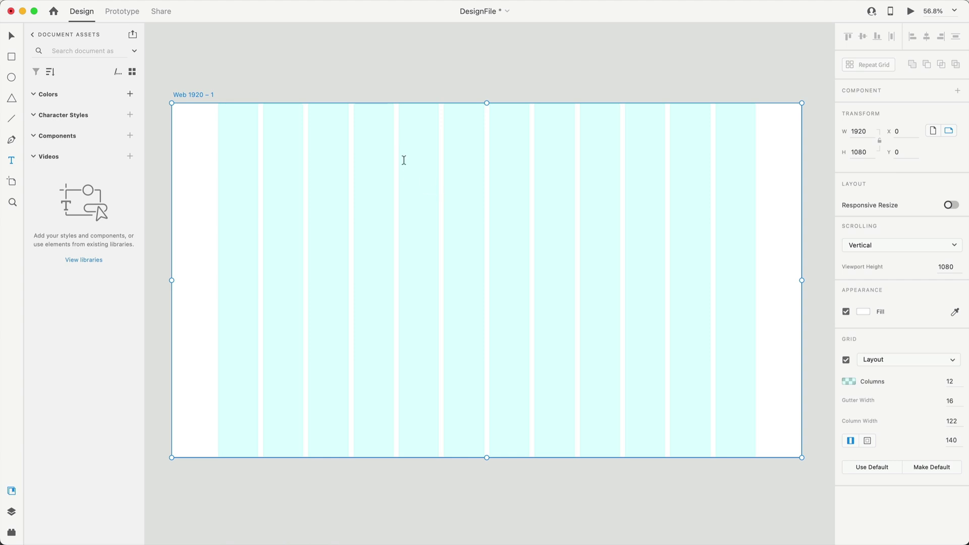
Add a sample text reading "Type" on the artboard in Switzer Medium, size 14.
left_click(407, 157)
key("Escape")
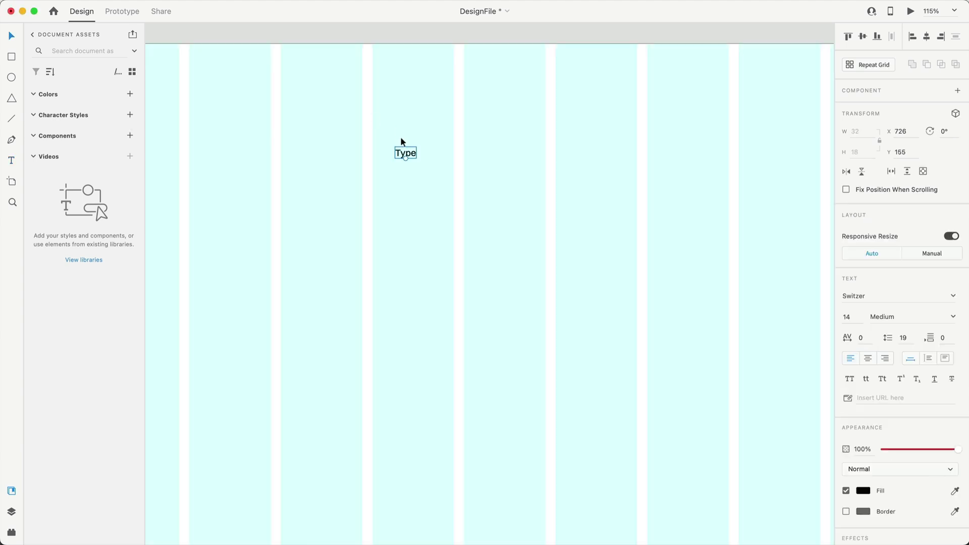
scroll(417, 158, "up", 10)
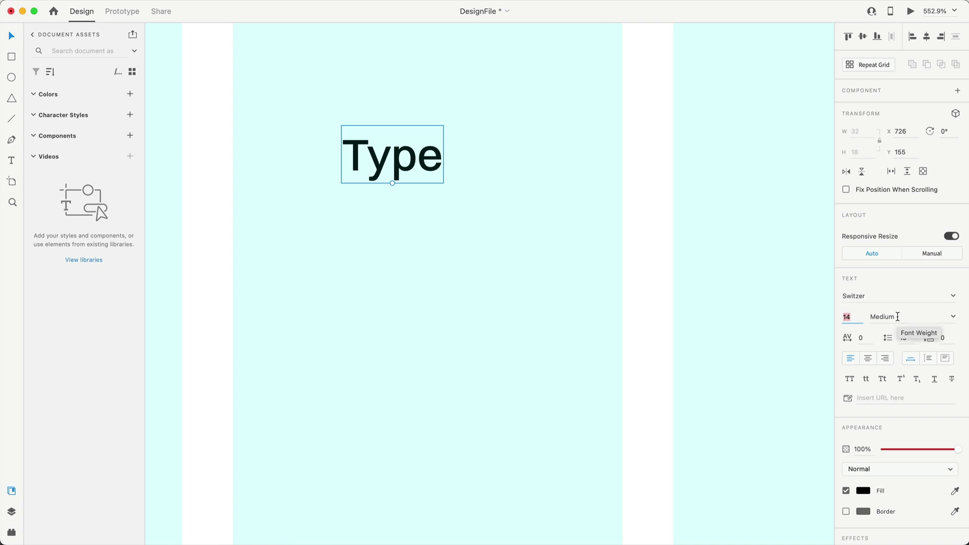
left_click(681, 296)
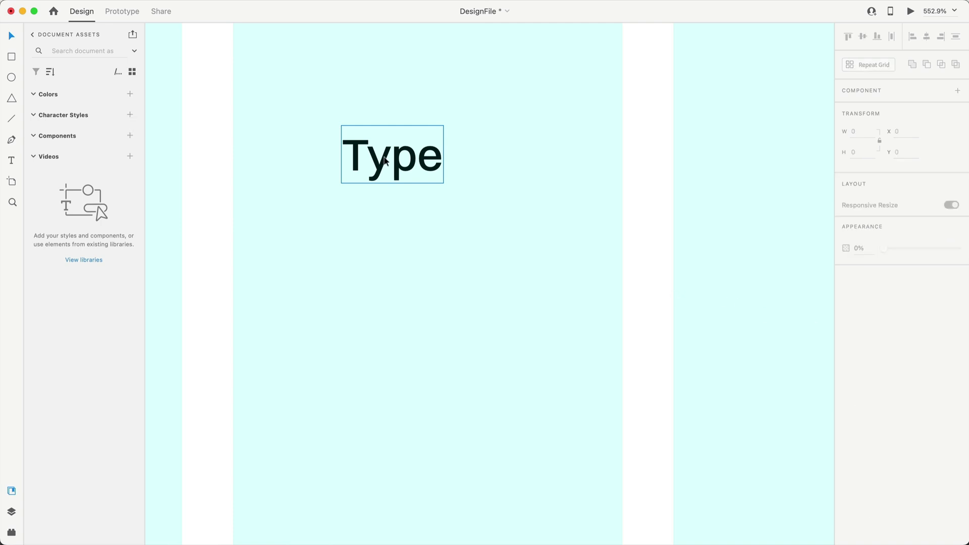
Duplicate the "Type" sample directly below the original and set the copy's font size to 18.
left_click_drag(389, 155, 389, 248)
left_click(858, 316)
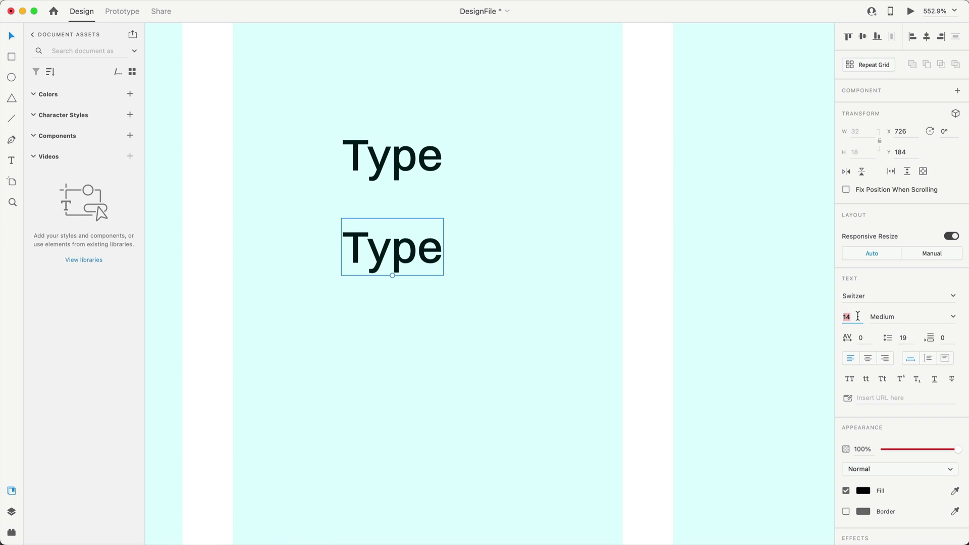
type("18")
key("Return")
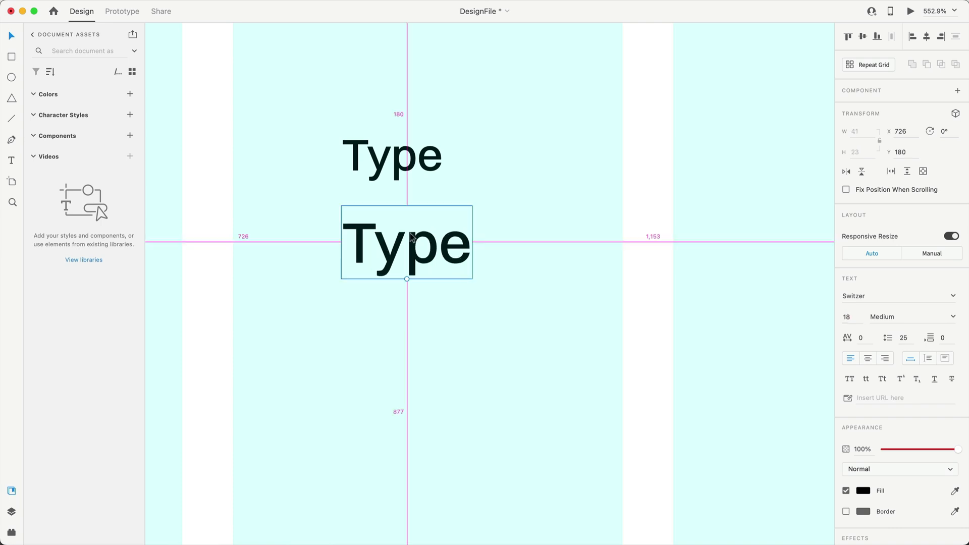
Duplicate the size 18 "Type" sample below it and format the copy as size 64 Bold.
left_click_drag(412, 242, 408, 348)
left_click(856, 316)
type("64")
key("Return")
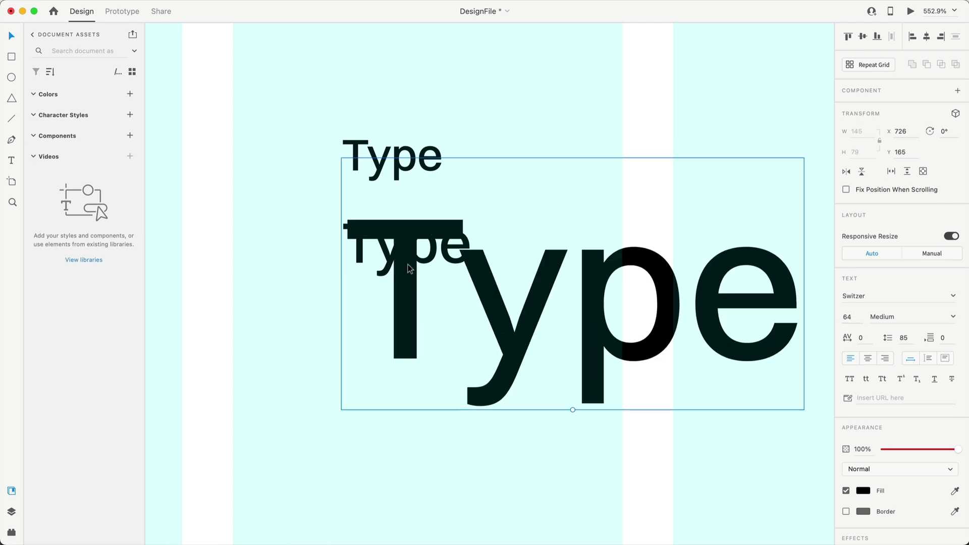
key("super+minus")
left_click(952, 317)
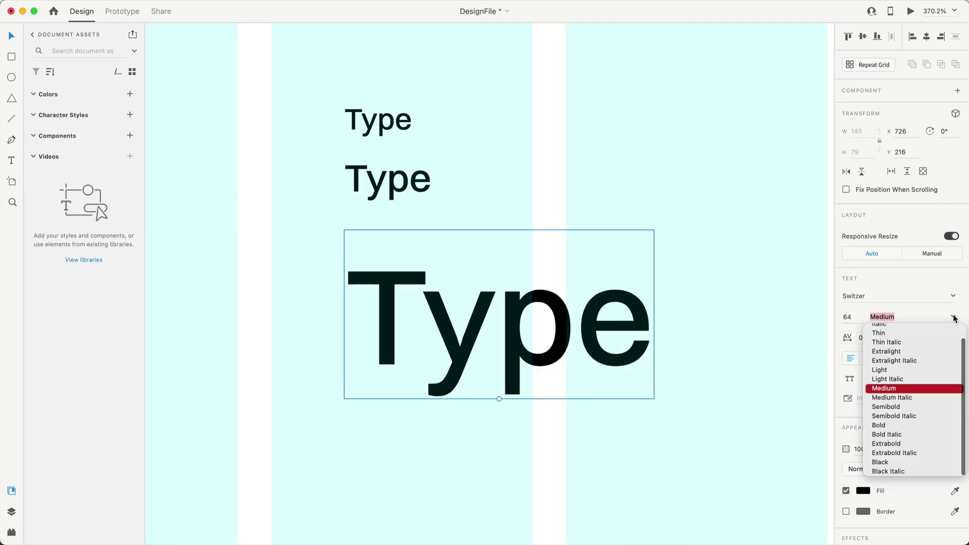
left_click(878, 425)
Duplicate the size 18 "Type" sample to its right and set the copy's font size to 24.
left_click(397, 181)
left_click_drag(397, 181, 554, 180)
left_click(857, 318)
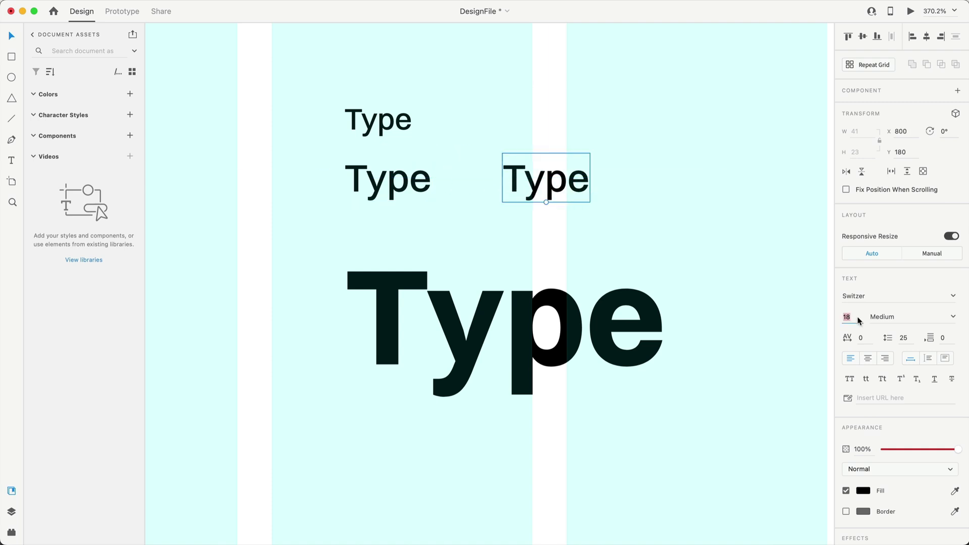
type("24")
key("Return")
left_click(701, 377)
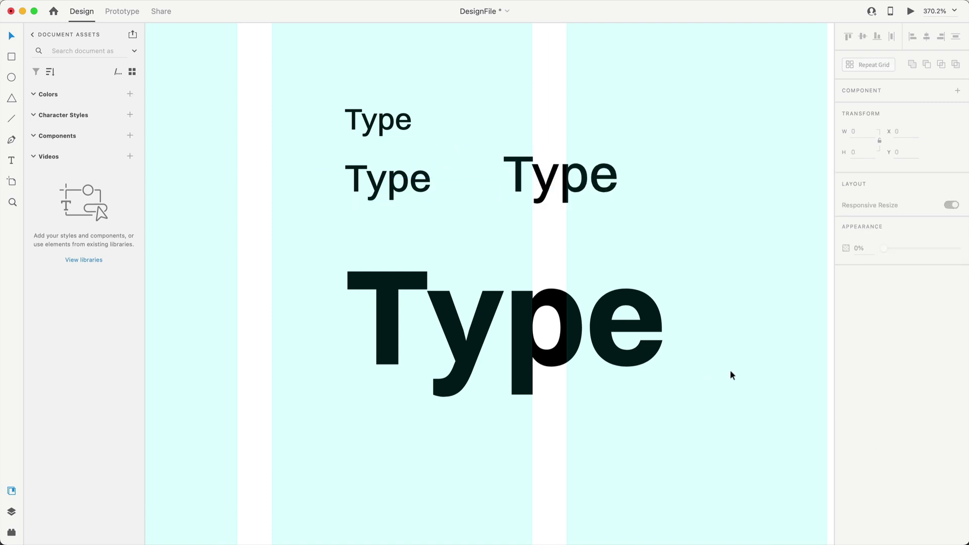
Save all four "Type" samples as character styles and delete the samples from the artboard.
left_click_drag(275, 40, 726, 464)
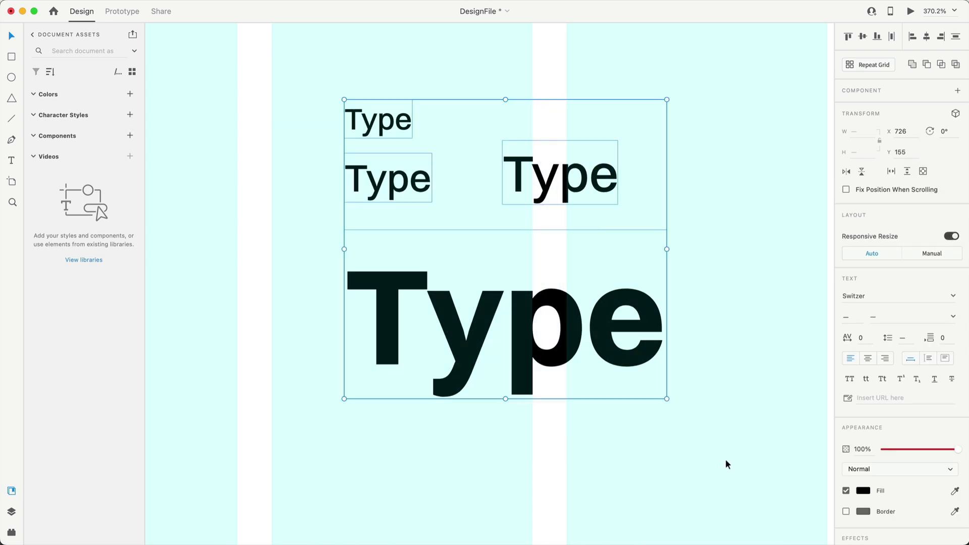
left_click(129, 115)
key("Delete")
key("super+0")
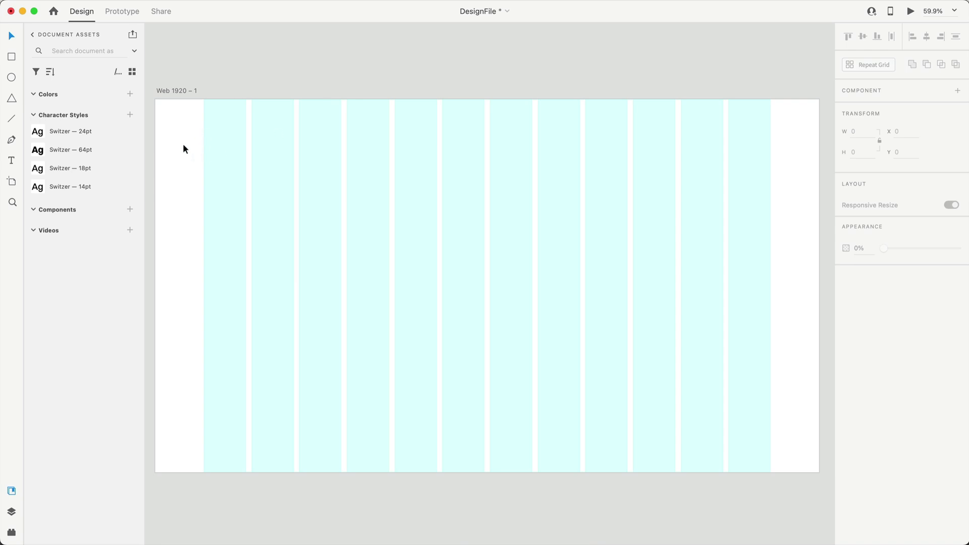
Add the text "Quality3D" near the artboard's top-left corner and apply the Switzer 24pt character style.
scroll(186, 117, "up", 5)
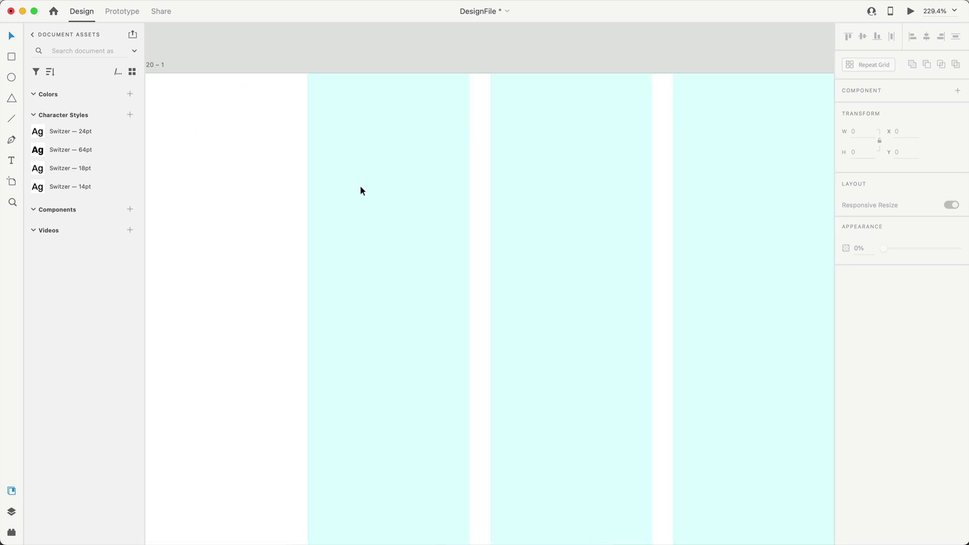
key("super+v")
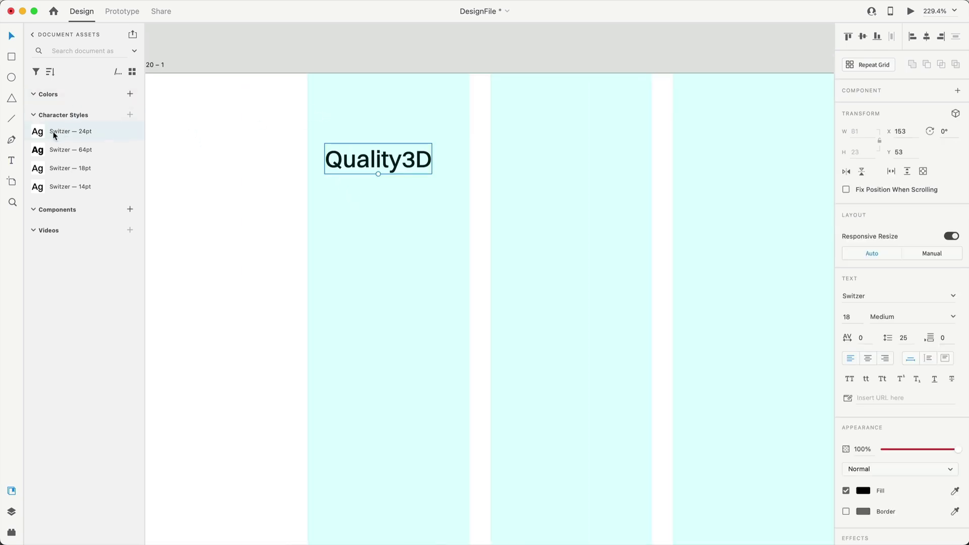
left_click(72, 131)
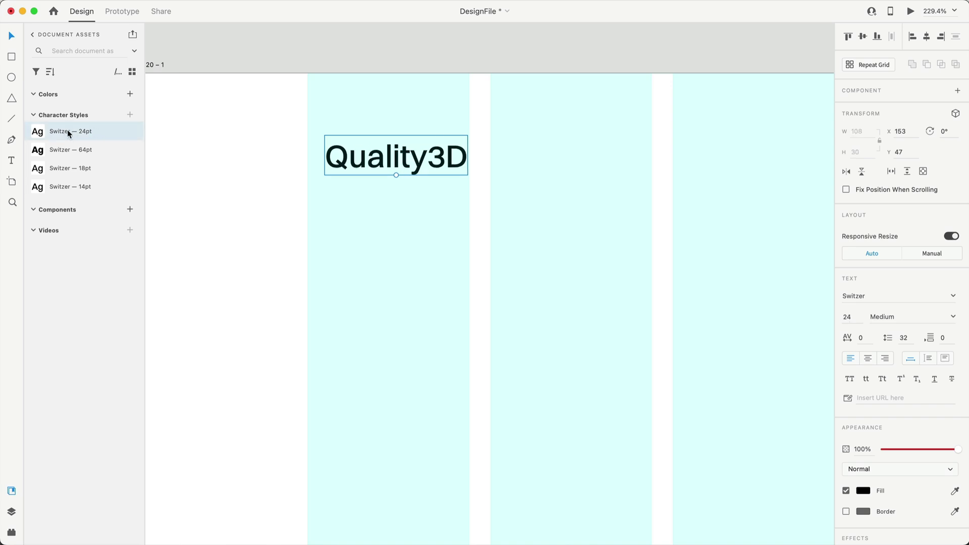
Edit the Switzer 24pt character style so its font weight is Bold.
right_click(70, 133)
left_click(88, 136)
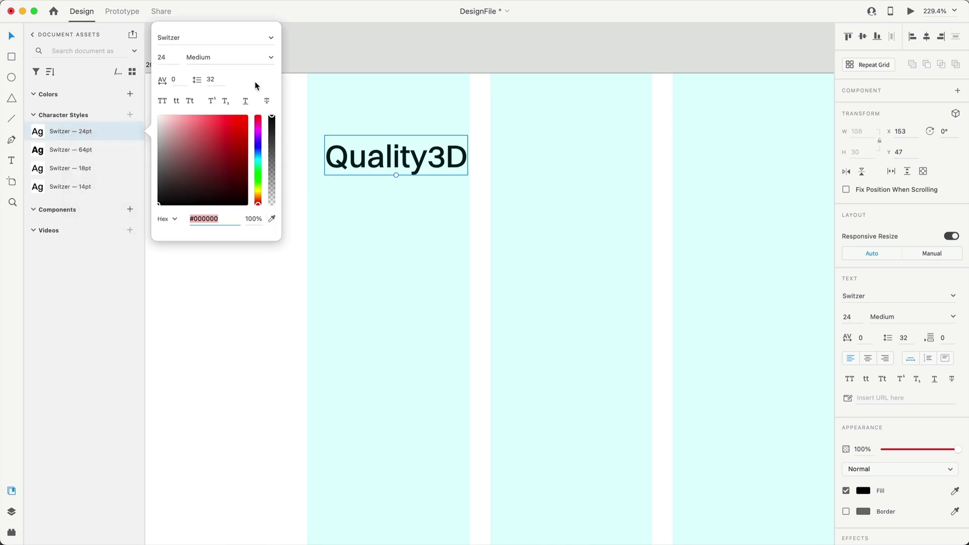
left_click(270, 58)
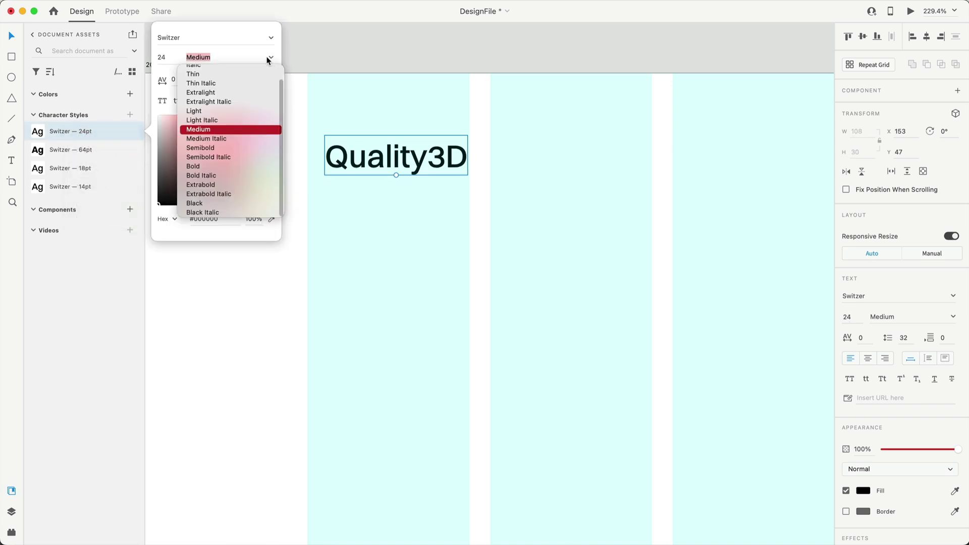
left_click(194, 166)
Position the "Quality3D" text at the first grid column's left edge, at X 140 and Y 60.
key("alt")
key("shift+Up")
key("shift+Up")
key("Up")
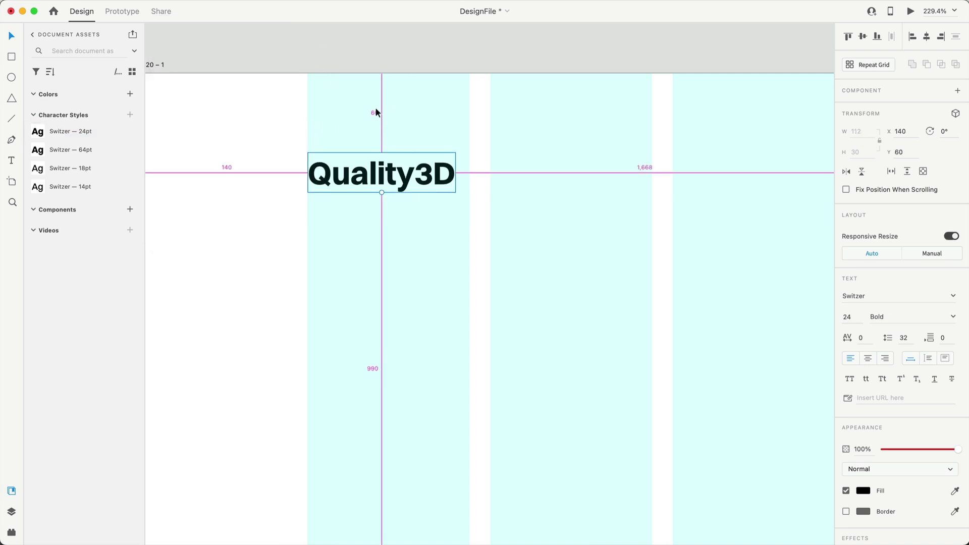
Add the text "Coming Soon" to the right of "Quality3D" and apply the Switzer 14pt character style.
key("t")
scroll(454, 202, "right", 5)
left_click(451, 178)
type("Comin")
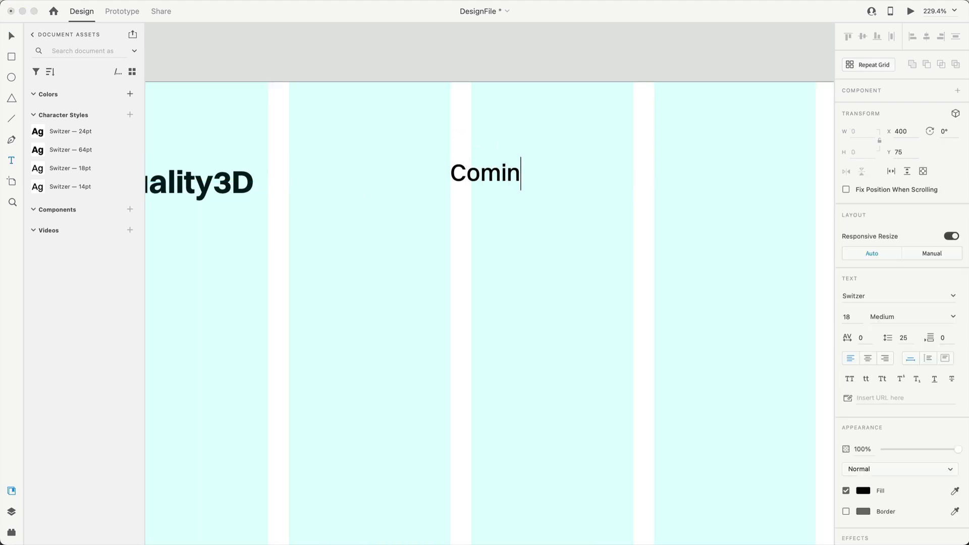
type("g Soon")
key("Escape")
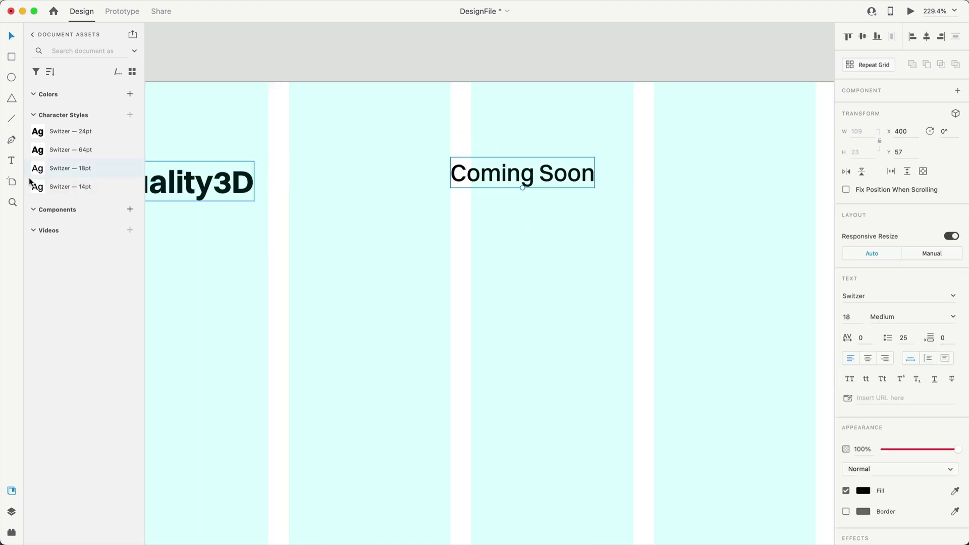
left_click(87, 185)
Draw a rectangle about 114 by 45 behind the "Coming Soon" text, and centre and group the two.
key("r")
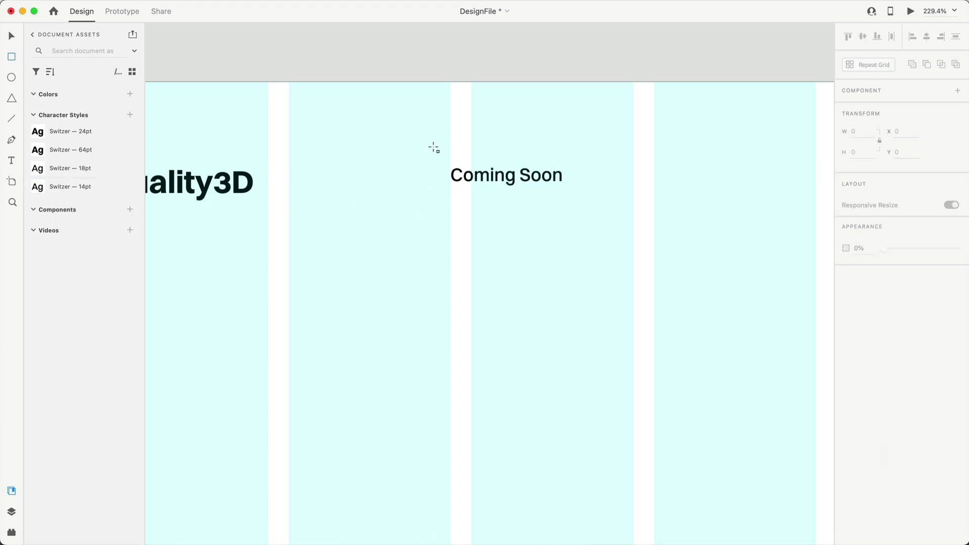
left_click_drag(433, 146, 585, 206)
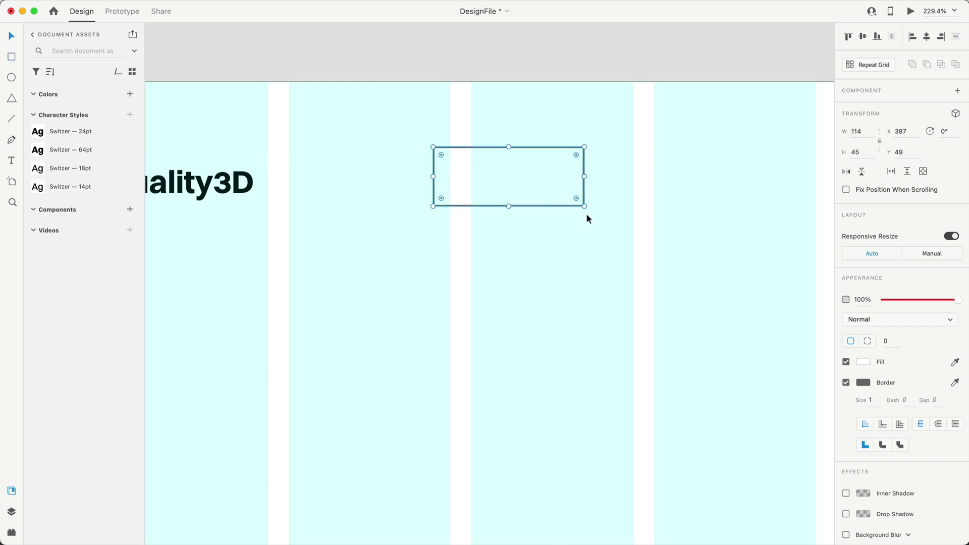
type("Coming Soon")
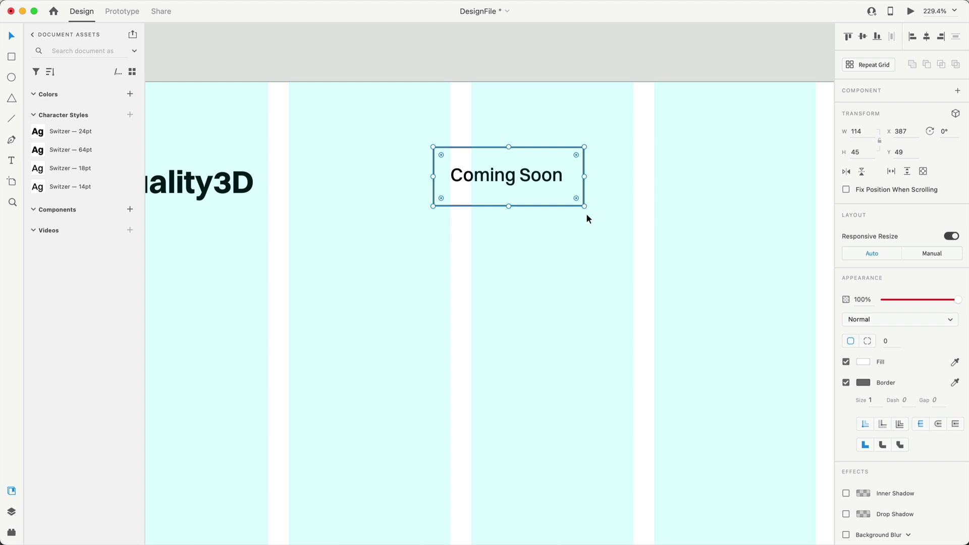
left_click_drag(661, 254, 401, 123)
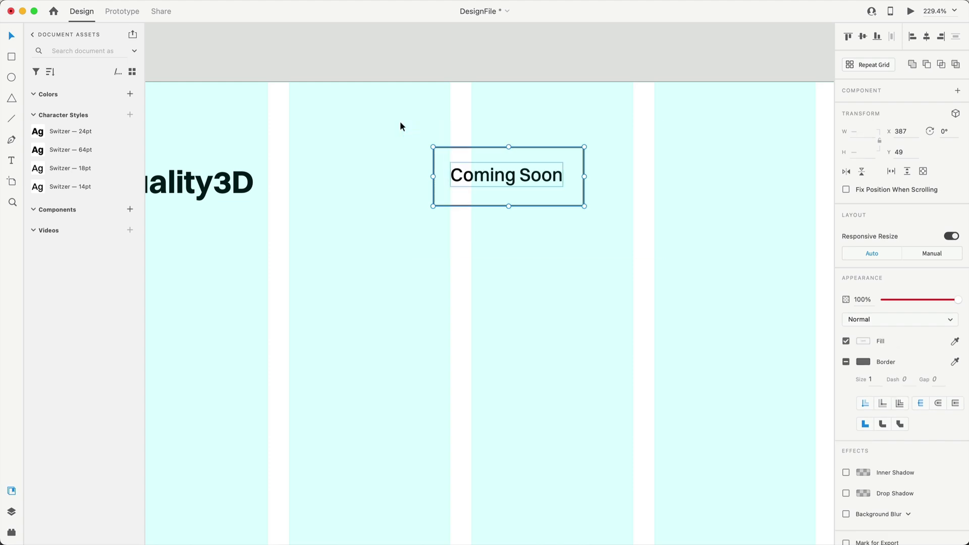
left_click(926, 36)
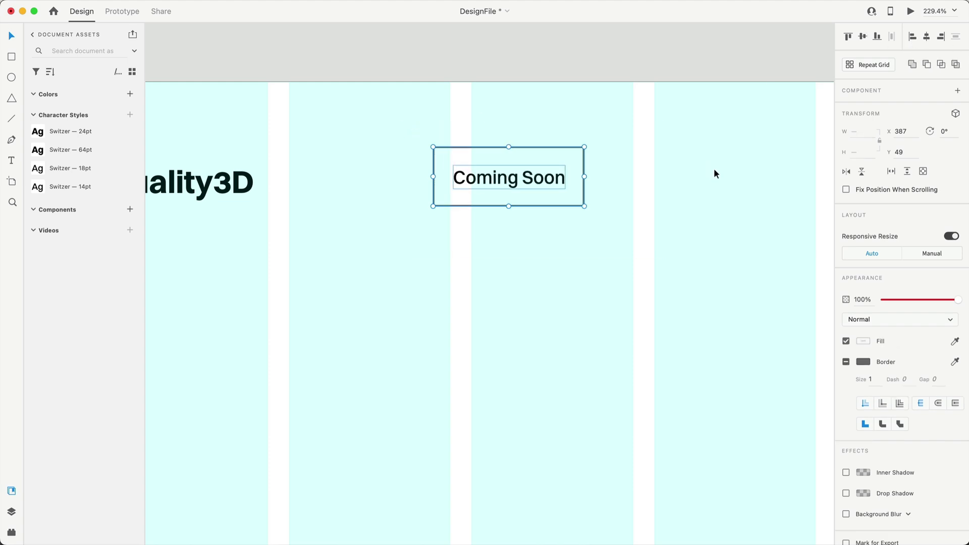
Remove the border of the "Coming Soon" rectangle, fill it black and make the text white.
left_click(579, 155)
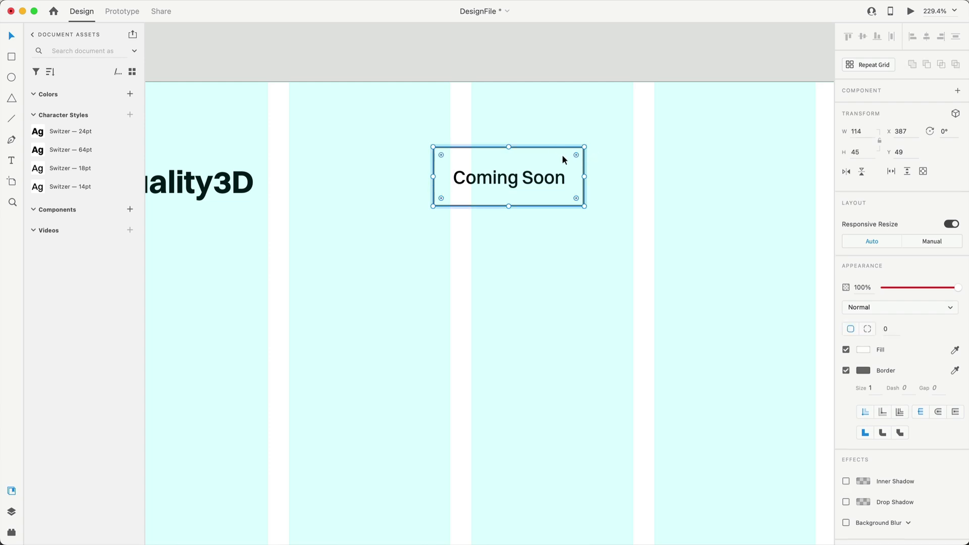
left_click(845, 371)
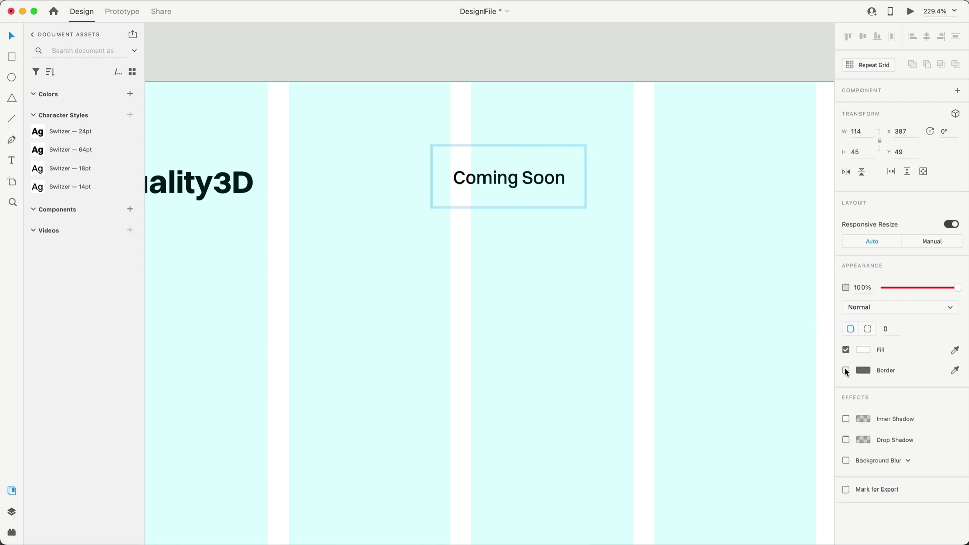
left_click(861, 349)
left_click_drag(751, 369, 698, 414)
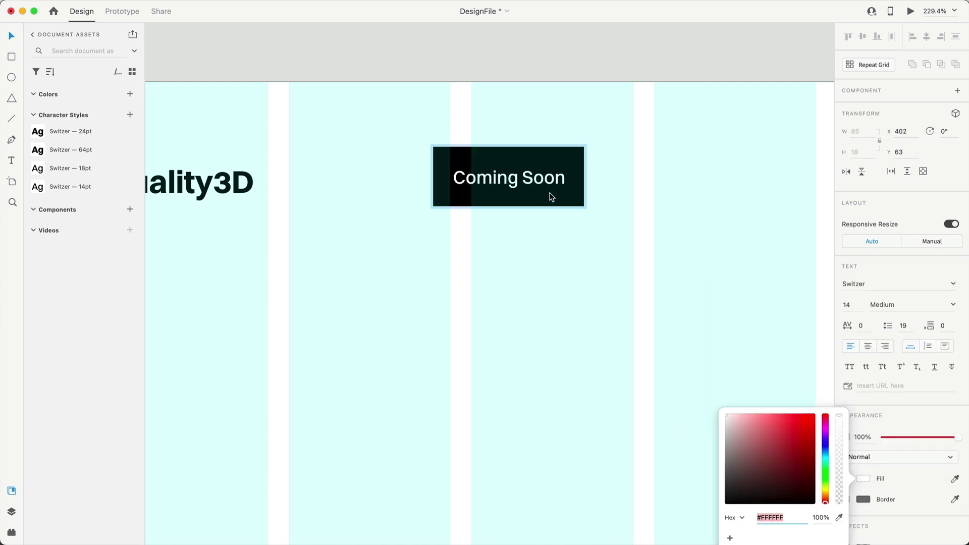
left_click(573, 192)
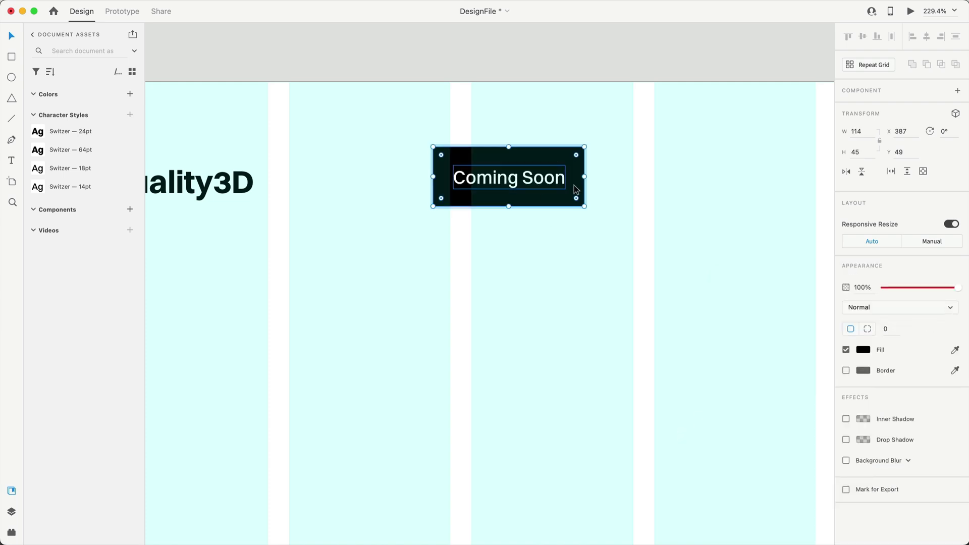
Set the corner radius of the "Coming Soon" rectangle to 6.
left_click(893, 328)
type("6")
key("Return")
Turn on padding for the "Coming Soon" group, with 8 above and below and 12 on both sides.
left_click(539, 167)
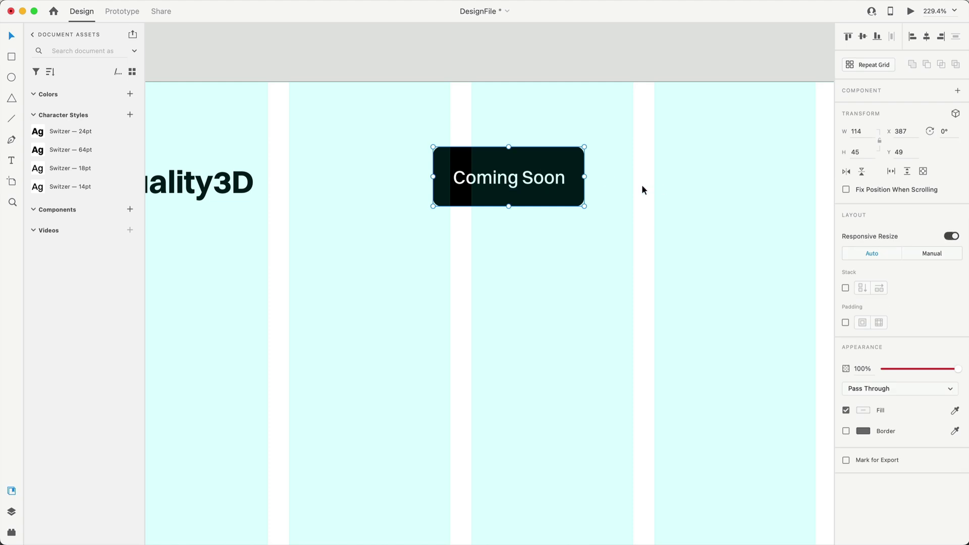
left_click(845, 323)
left_click(903, 323)
type("8")
left_click(934, 326)
type("8")
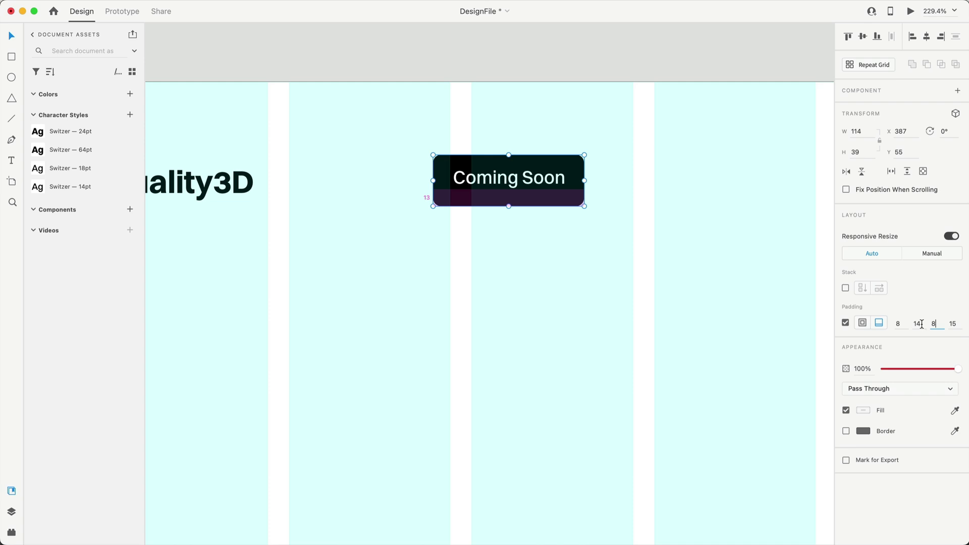
left_click(919, 324)
type("12")
left_click(955, 327)
type("12")
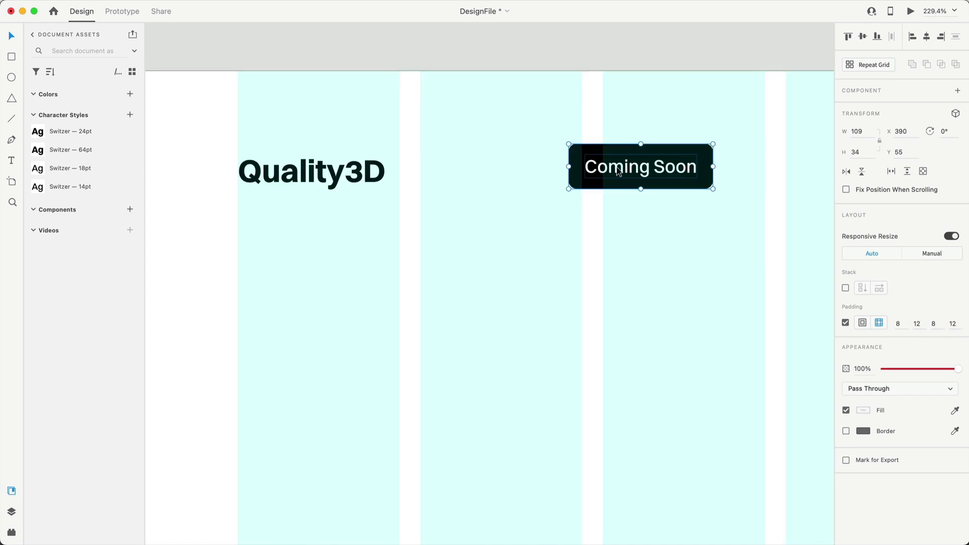
left_click_drag(618, 169, 616, 172)
Align the "Quality3D" logo with the second grid column and the "Coming Soon" badge with the second-to-last column.
scroll(615, 172, "down", 3)
left_click_drag(303, 124, 774, 134)
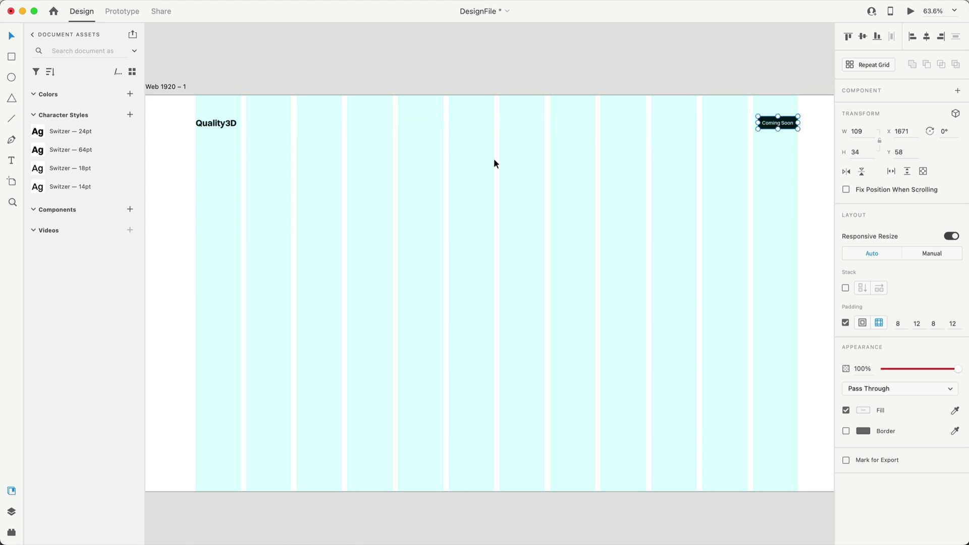
left_click_drag(215, 124, 265, 124)
left_click_drag(777, 125, 729, 127)
left_click(790, 165)
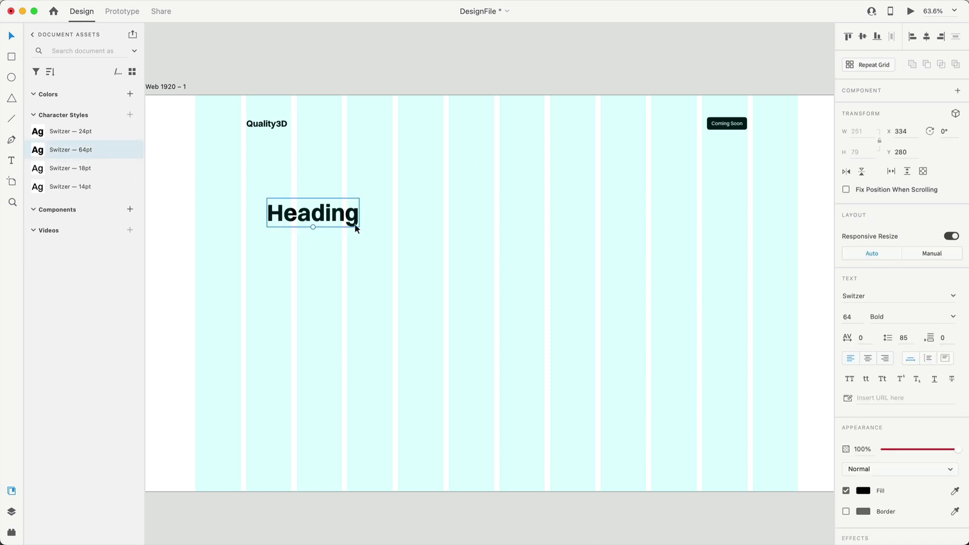
Move the "Heading" text to X 278, Y 315 and replace its content with "Thousands of quality design assets.".
left_click_drag(331, 213, 310, 228)
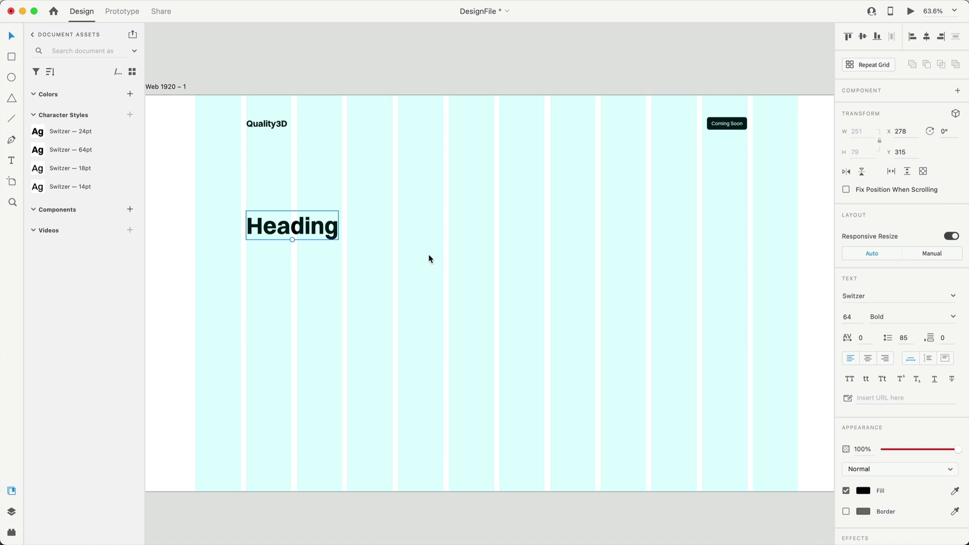
double_click(299, 229)
type("Thousands of quality design assets.")
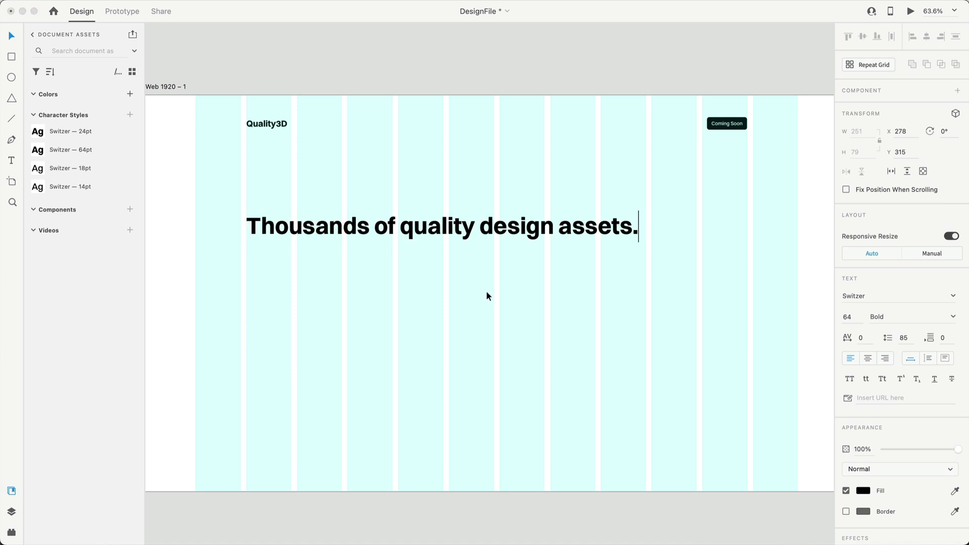
key("Escape")
Make the heading a fixed-width text box about 674 wide, wrapping onto two lines, with automatic height.
left_click(942, 358)
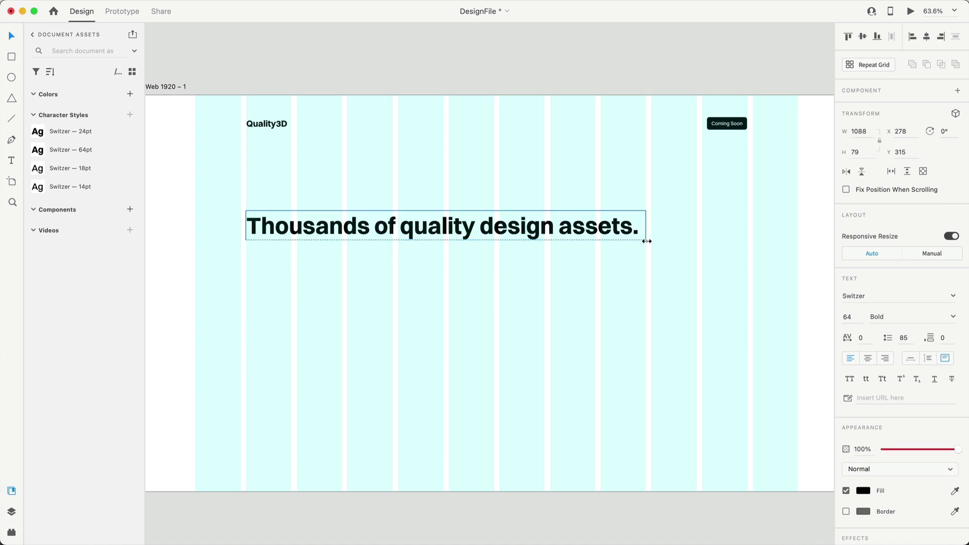
left_click_drag(639, 232, 494, 232)
double_click(370, 240)
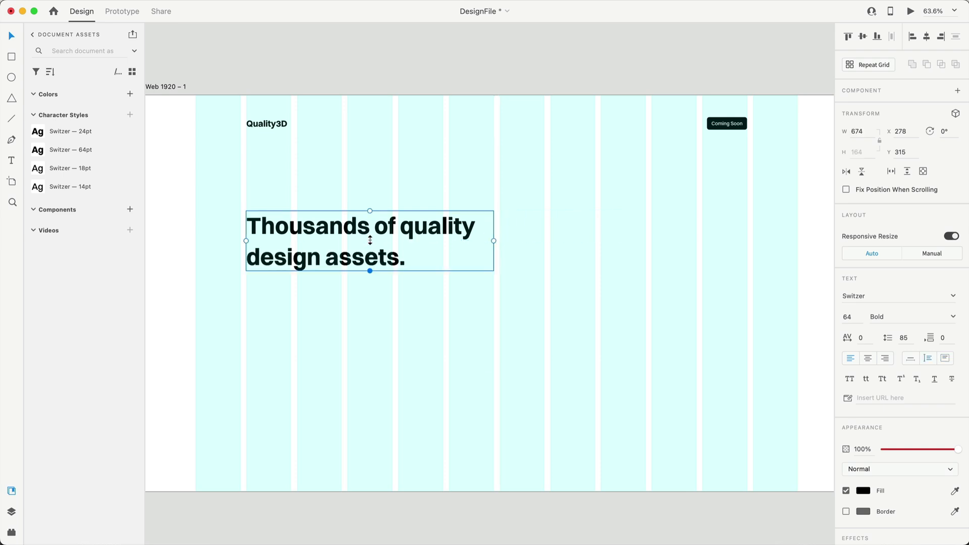
left_click(625, 306)
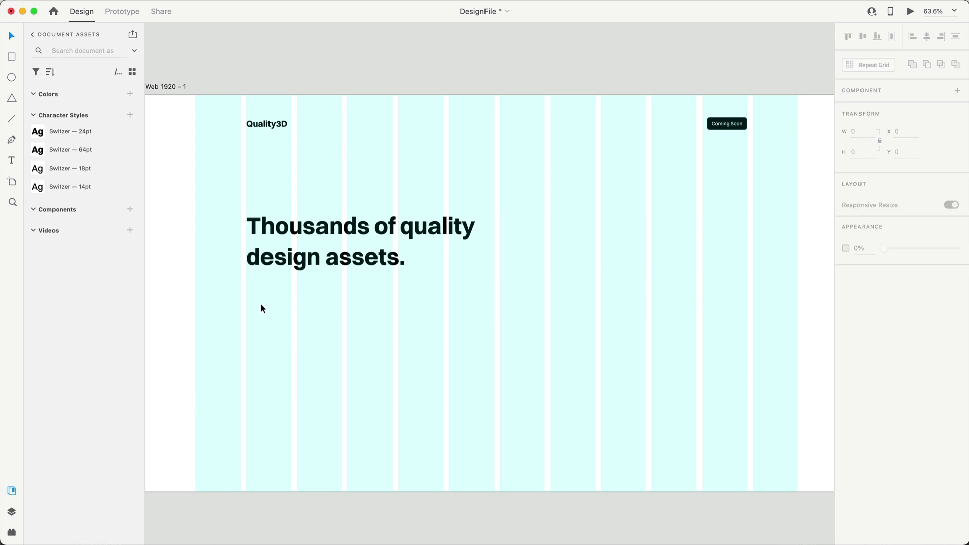
Draw a text box about 536 by 122 below the heading, apply the Switzer 18pt style and fill it with lorem ipsum text.
key("t")
left_click_drag(246, 296, 443, 341)
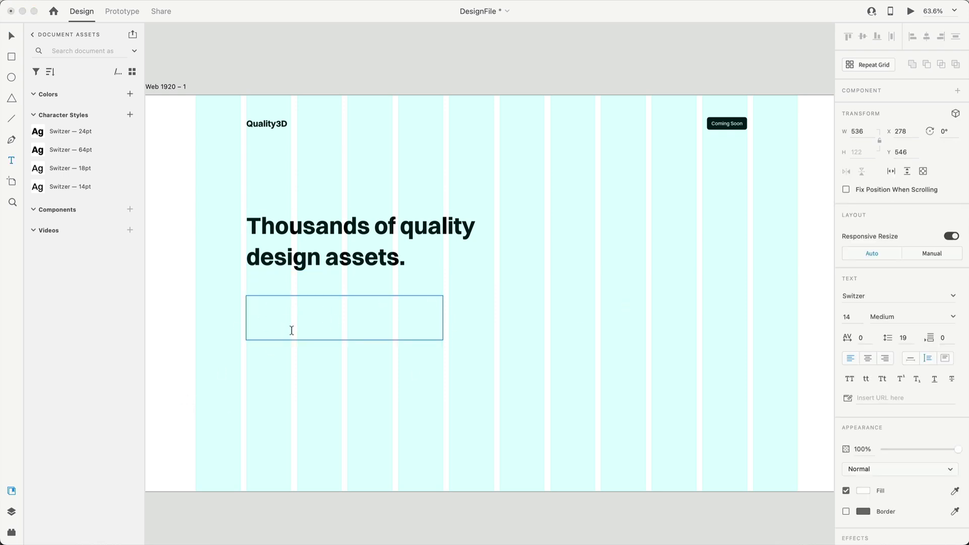
type("a")
key("Escape")
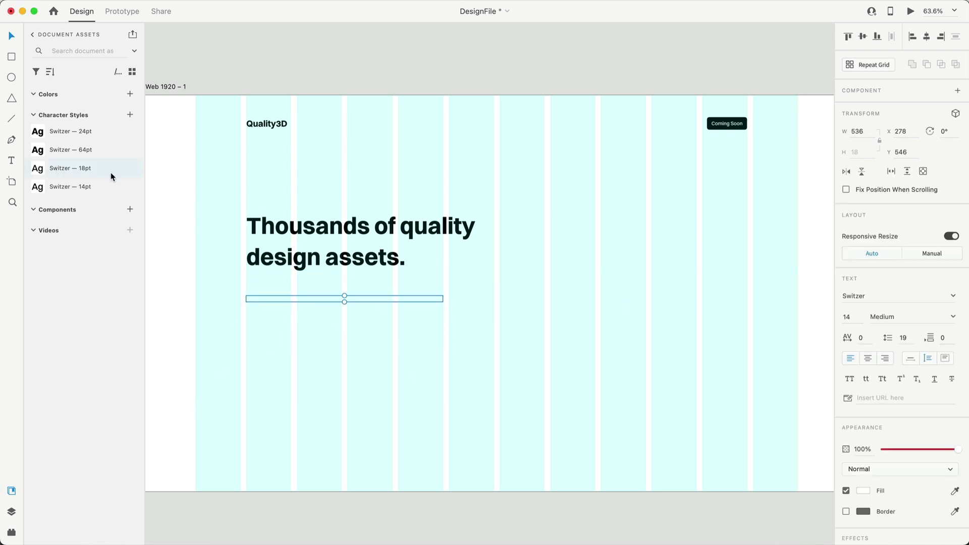
left_click(80, 169)
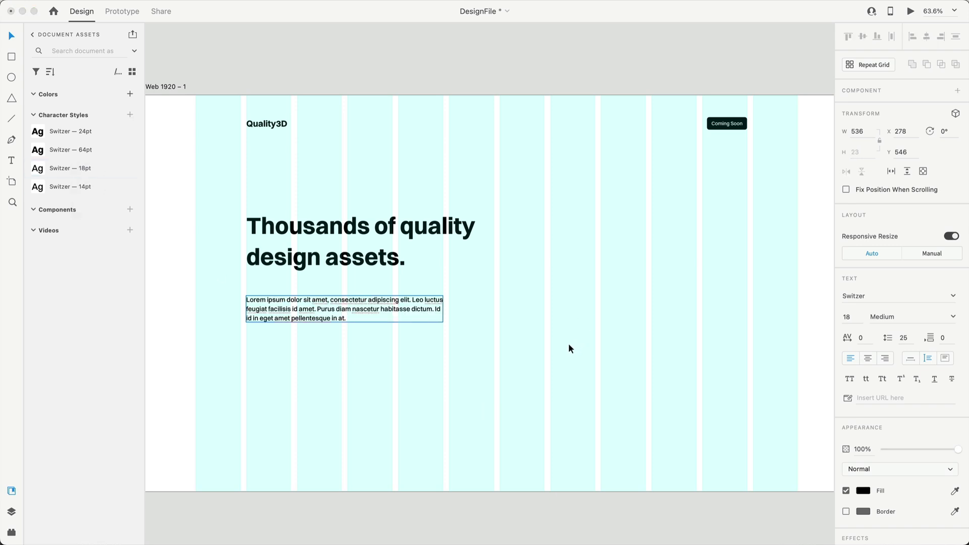
key("Escape")
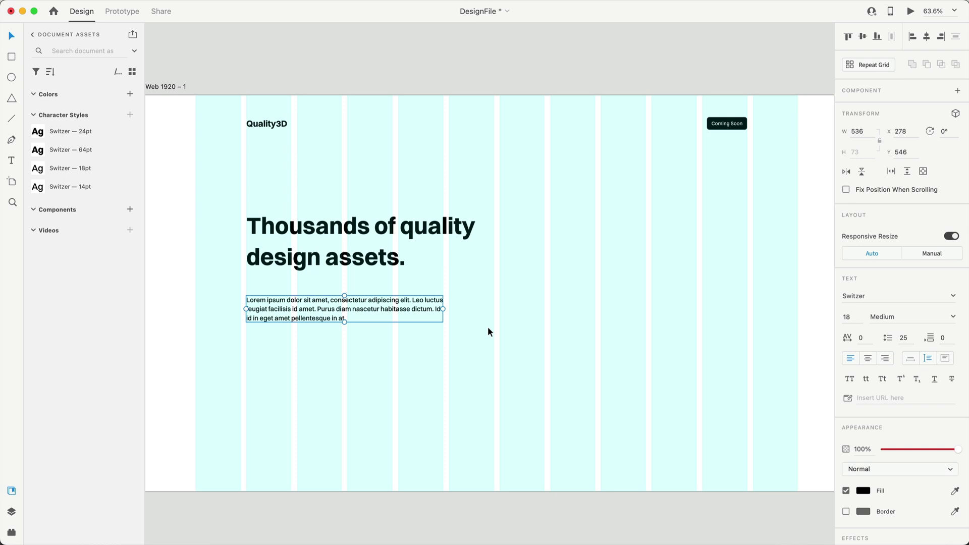
Reduce the paragraph's opacity to 60% and move it up closer to the heading.
key("6")
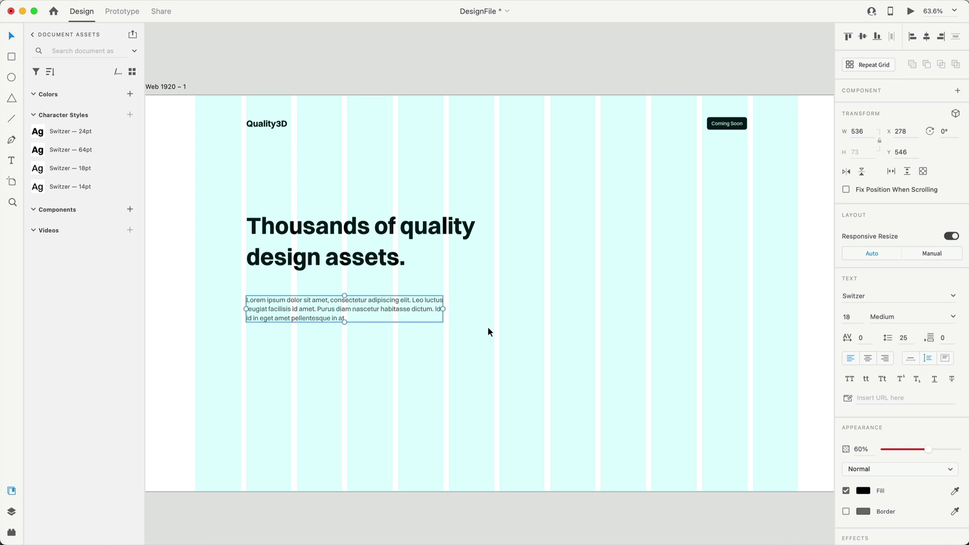
left_click_drag(318, 311, 319, 295)
key("Escape")
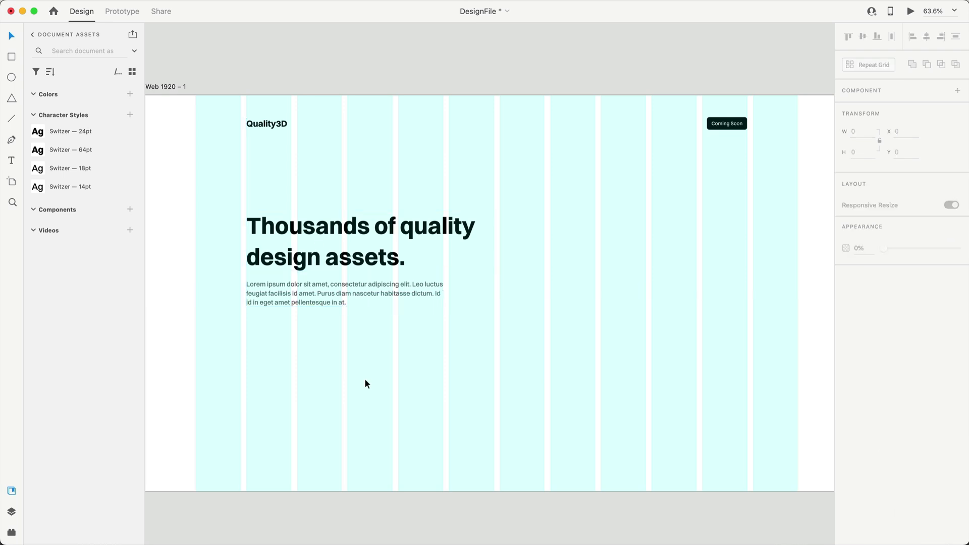
Draw a rectangle about 398 by 92 below the paragraph, aligned with its left edge.
scroll(285, 390, "up", 7)
scroll(284, 389, "left", 1)
key("r")
left_click_drag(237, 282, 539, 350)
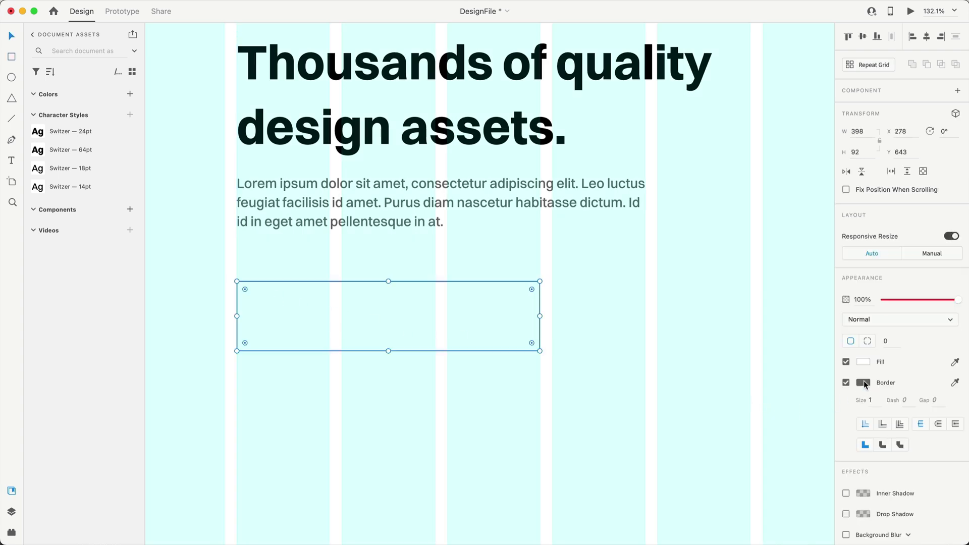
Give the rectangle below the paragraph a black border of size 2.
double_click(876, 399)
type("2")
key("Return")
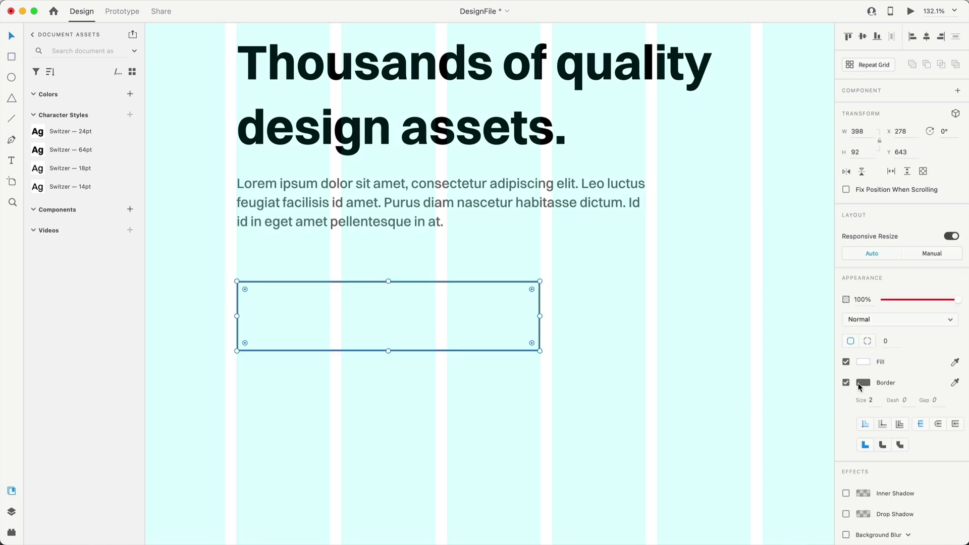
left_click(862, 382)
left_click(679, 437)
Add the text "Enter your email" in the Switzer 18pt style inside the bordered rectangle, and group the two.
key("t")
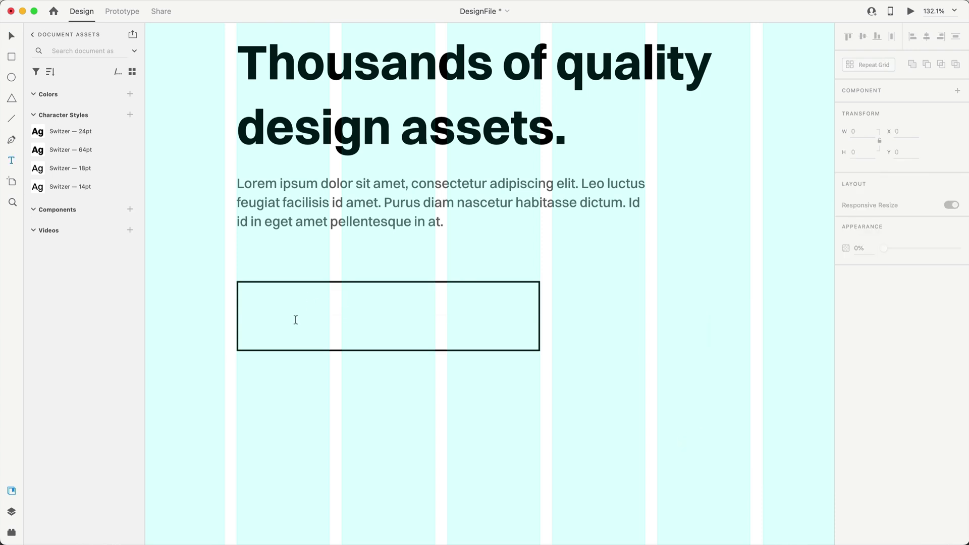
left_click(296, 313)
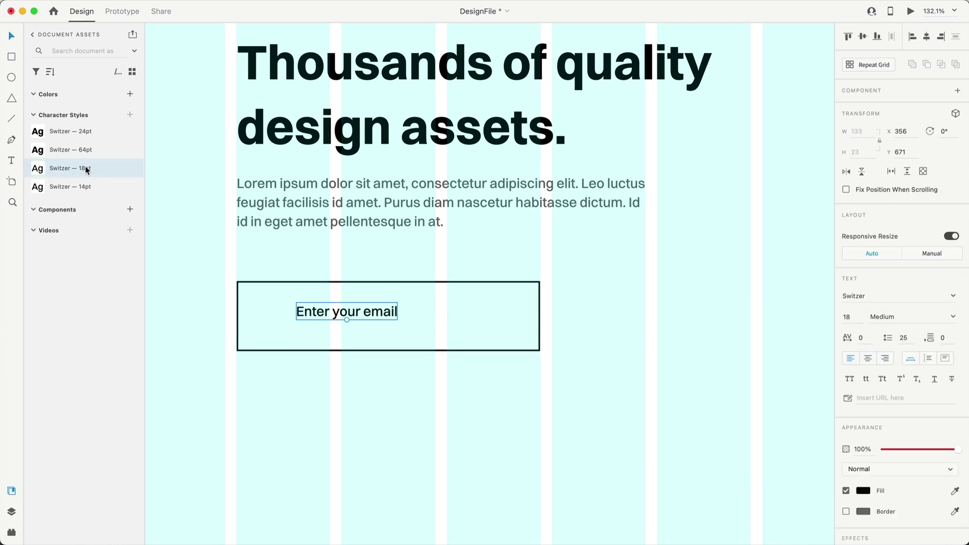
left_click_drag(494, 407, 285, 257)
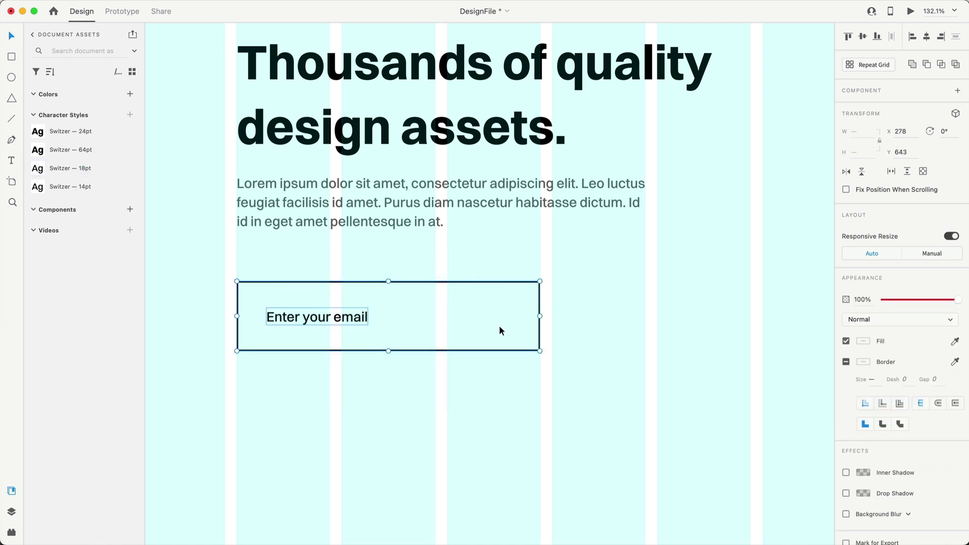
key("super+g")
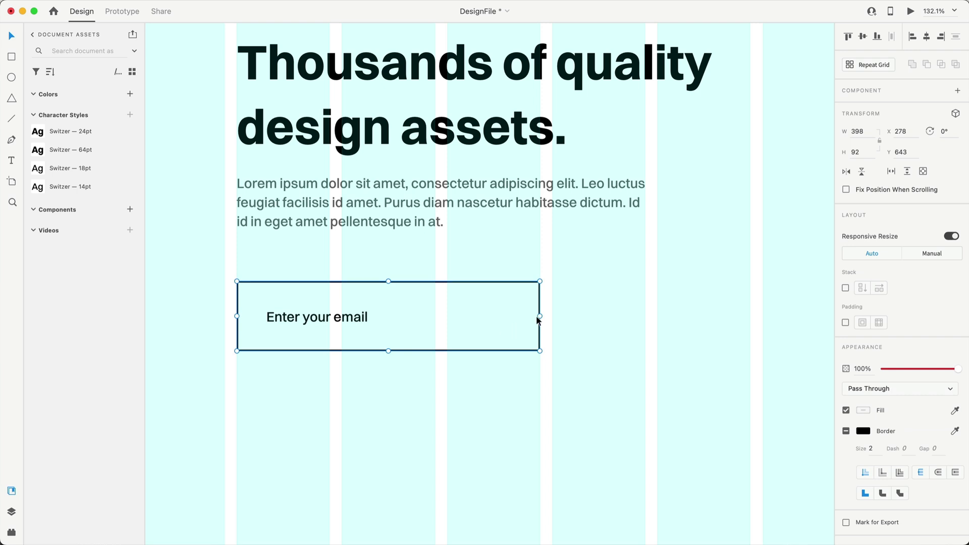
Turn on padding for the email field group, with 24 above and below, 160 on the right and 36 on the left.
left_click(845, 323)
left_click(903, 325)
type("24")
left_click(940, 326)
type("24")
key("shift+Tab")
type("36")
left_click(952, 324)
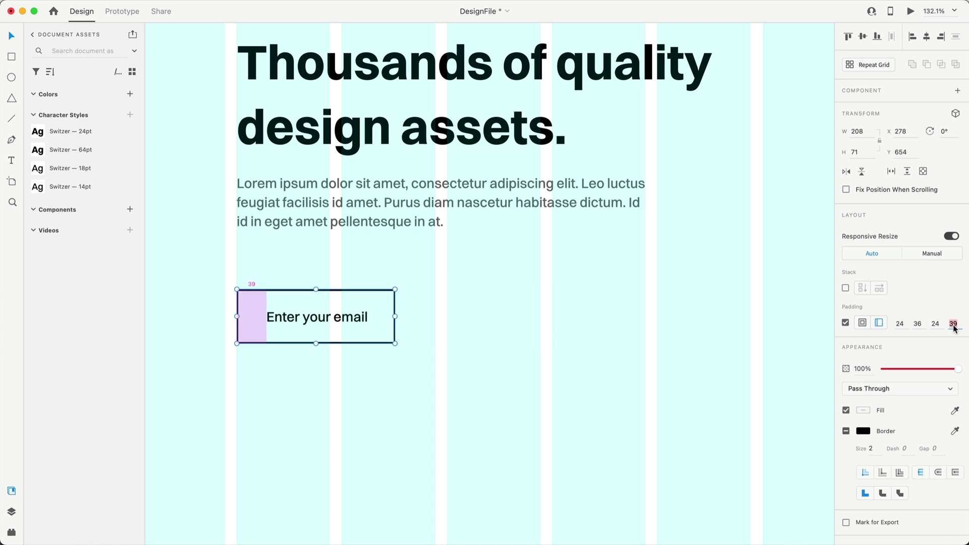
left_click(917, 323)
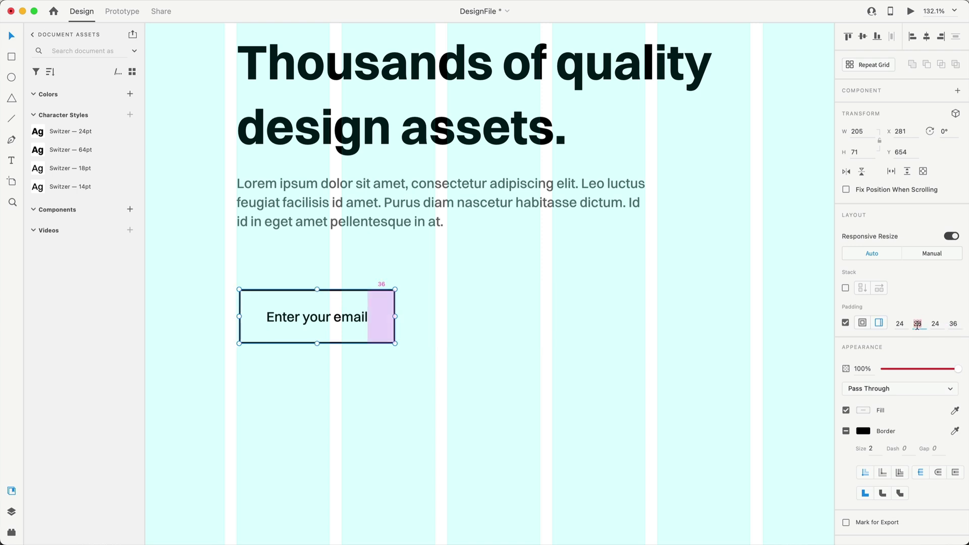
type("160")
key("Return")
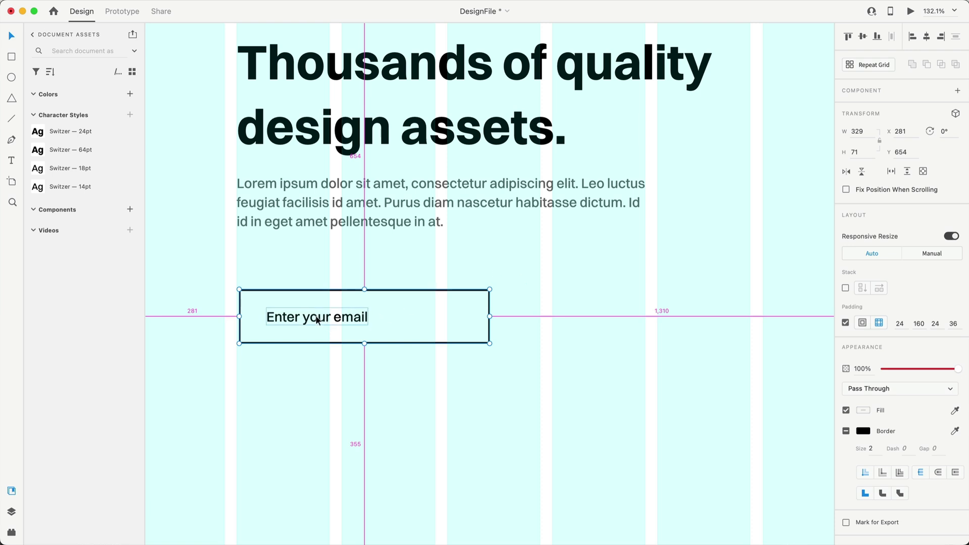
Duplicate the email field to its right and change the copy's text to "NOTIFY ME".
left_click_drag(313, 319, 575, 321)
double_click(575, 321)
type("NOTIFY ME")
key("Escape")
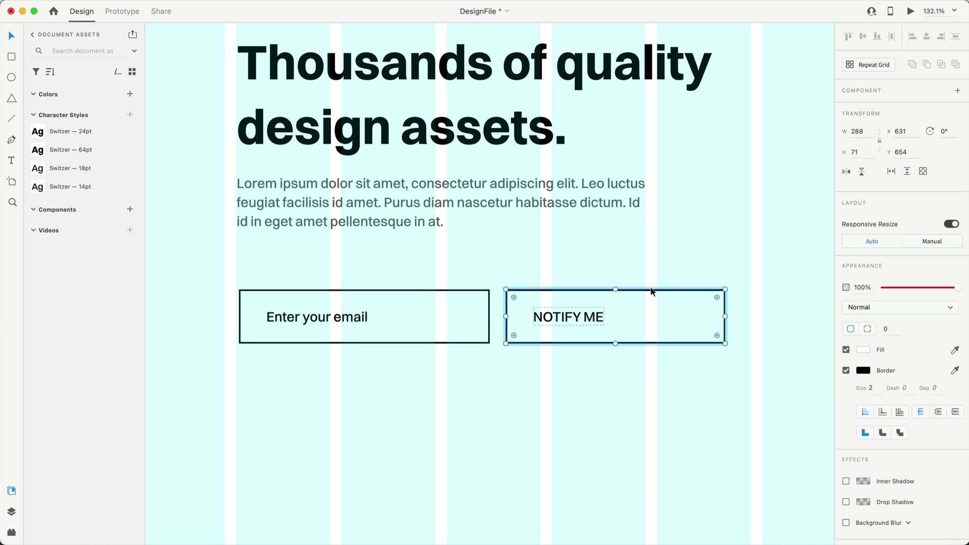
Remove the border of the "NOTIFY ME" rectangle, fill it with black #000000 and make its text white.
left_click(846, 371)
left_click(863, 349)
left_click_drag(772, 358, 695, 408)
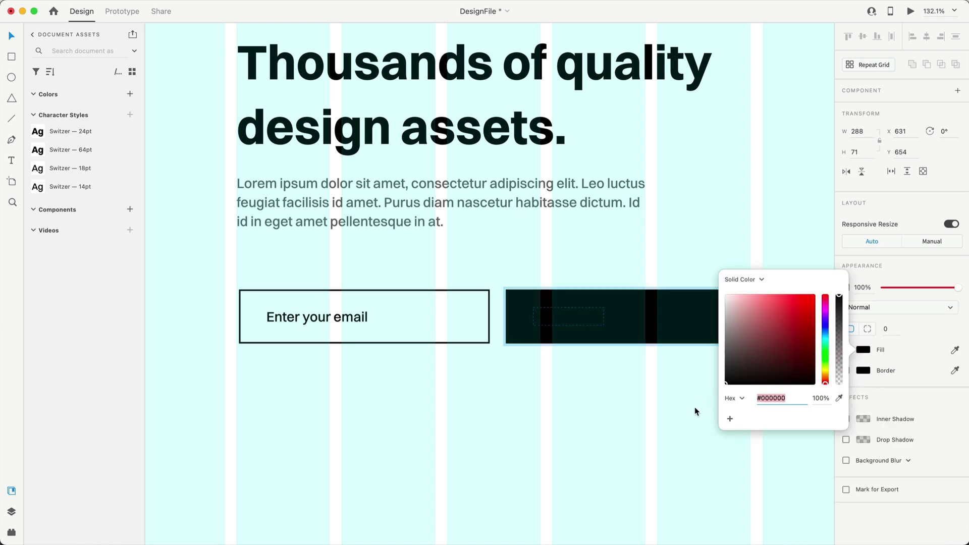
left_click(573, 311)
left_click(863, 478)
left_click_drag(772, 434, 679, 382)
key("Escape")
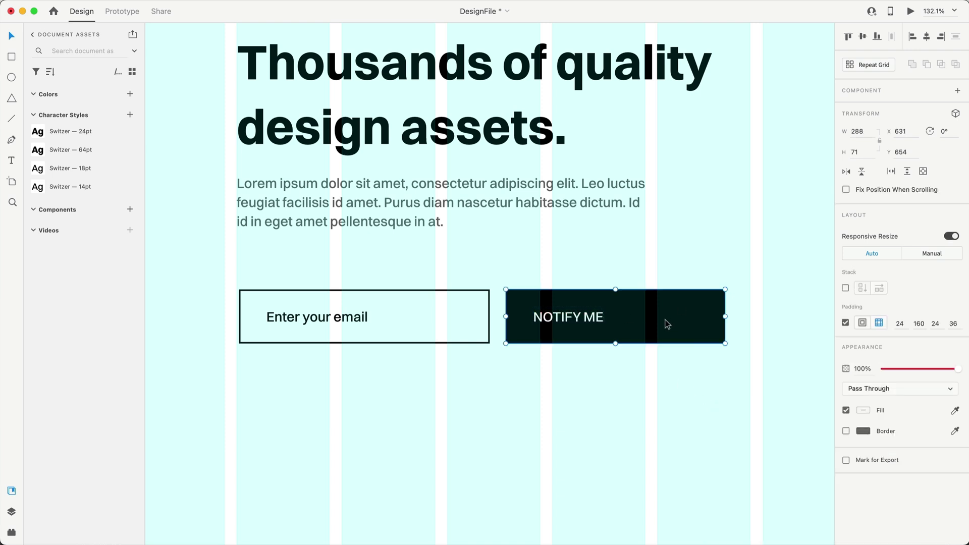
Set the right padding of the "NOTIFY ME" button to 36.
left_click(925, 323)
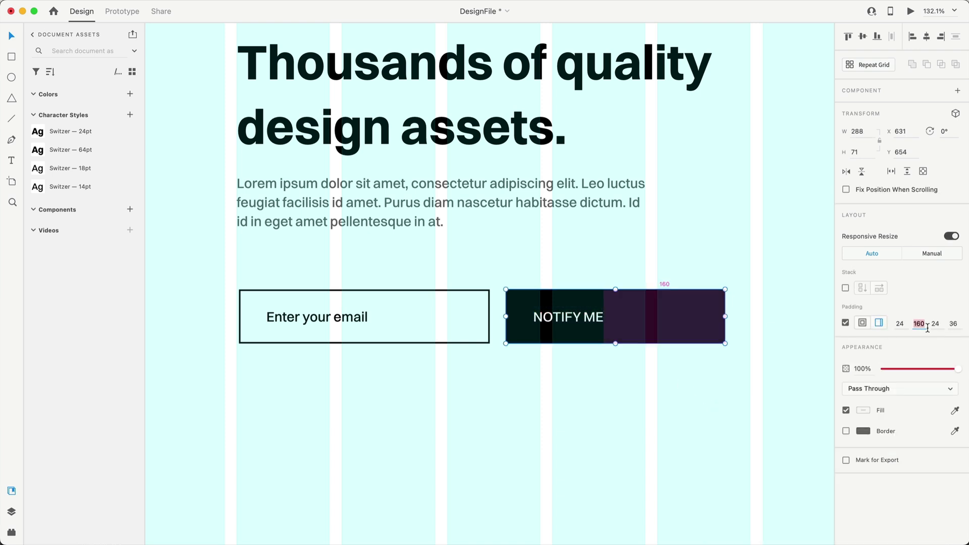
type("36")
key("Return")
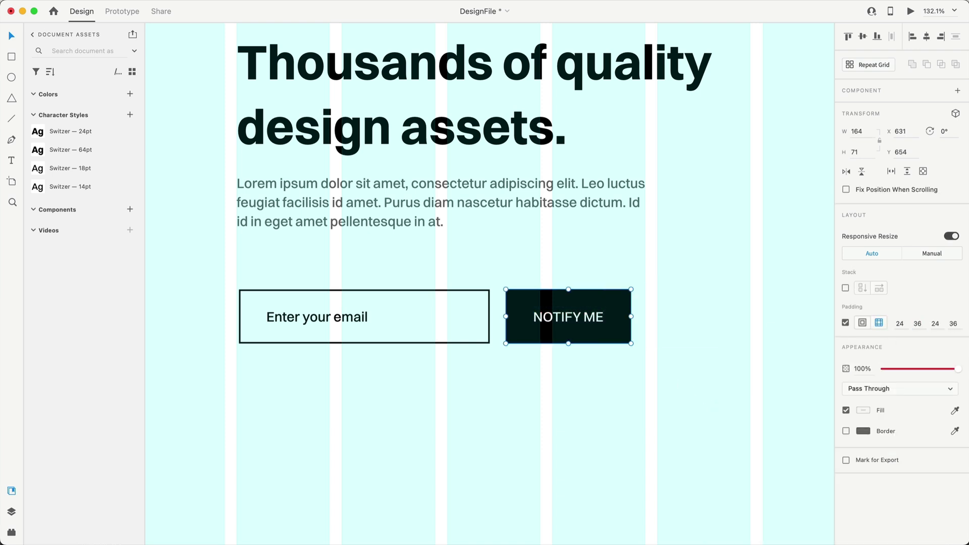
Set the corner radius of the "NOTIFY ME" rectangle to 6 and round the corners of the email field as well.
double_click(616, 303)
left_click(890, 329)
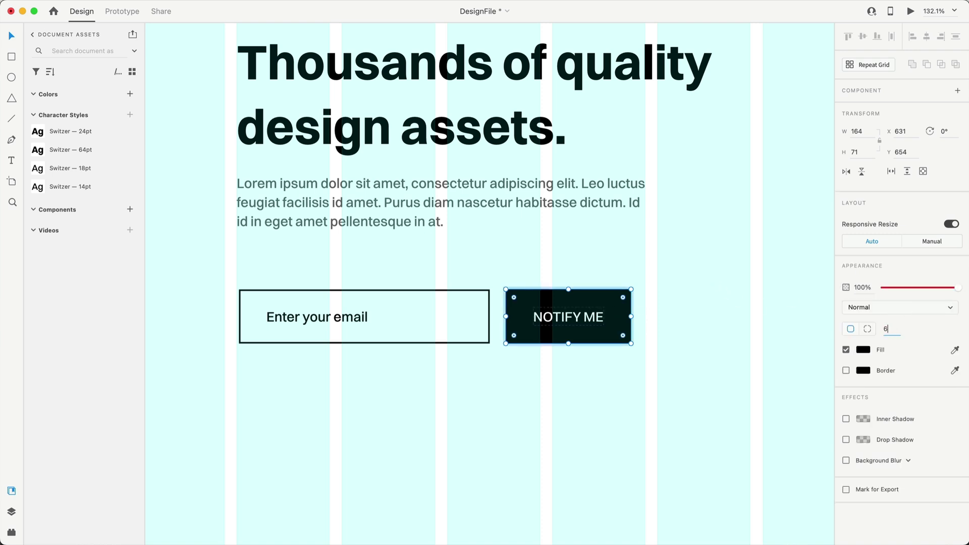
key("Return")
double_click(447, 314)
key("Return")
key("Escape")
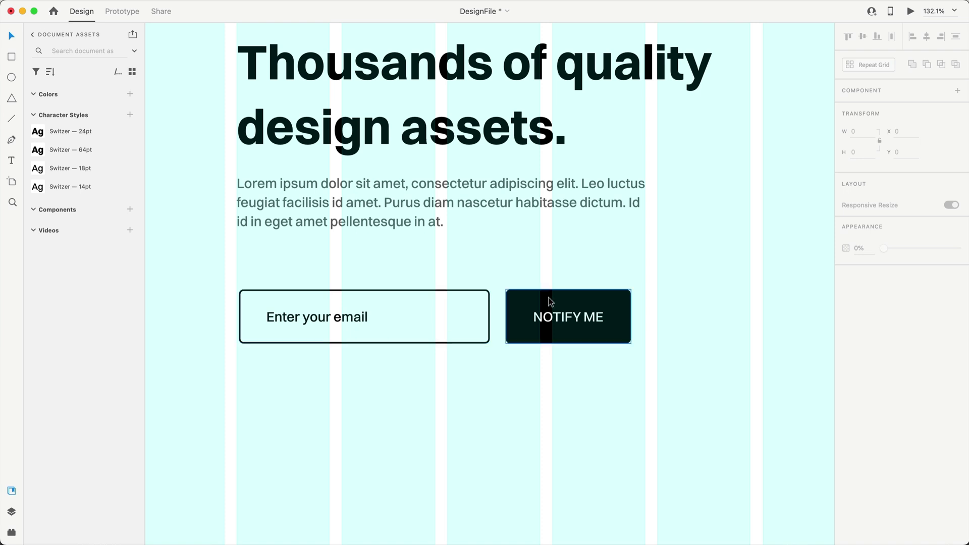
Move the "NOTIFY ME" button closer to the email field at X 626, and raise both to Y 624.
left_click_drag(549, 298, 476, 313)
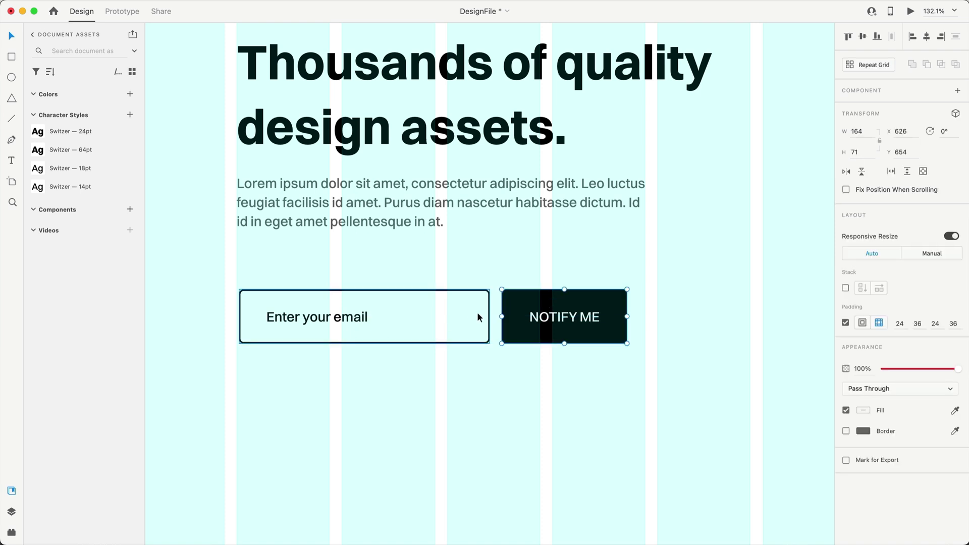
left_click(477, 314, "shift")
key("super+0")
key("shift+Up")
key("shift+Up")
key("shift+Up")
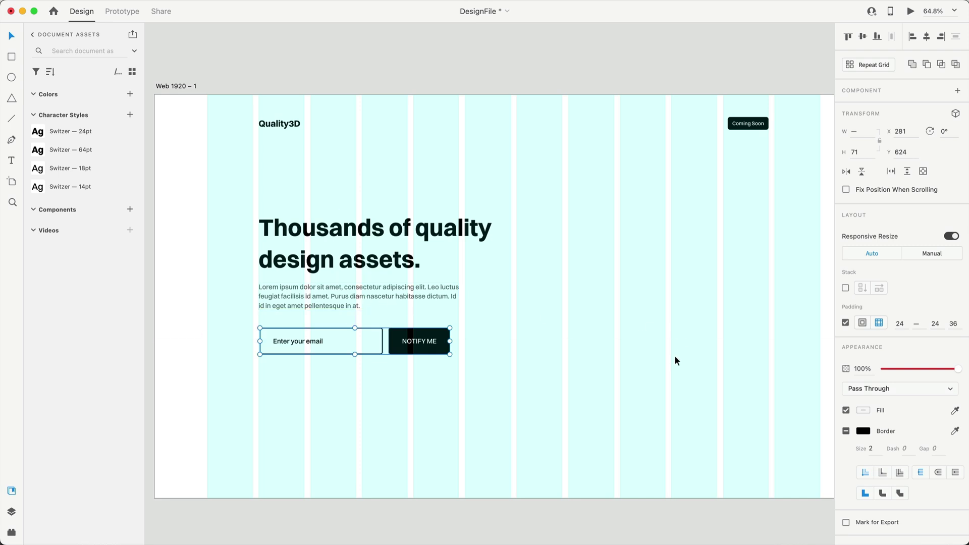
Move the heading, paragraph, email field and button up together to Y 256, checking the spacing to the logo.
left_click_drag(529, 431, 231, 161)
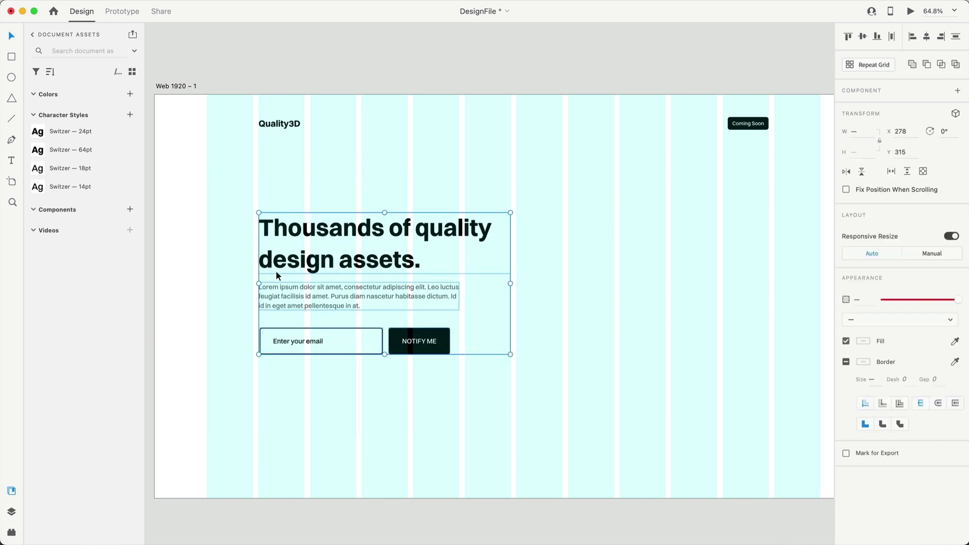
key("alt")
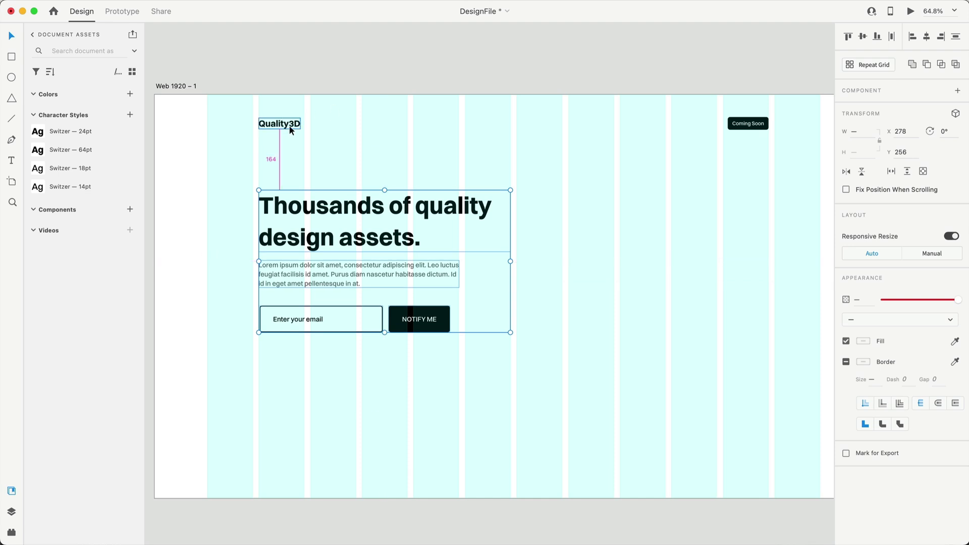
Deselect the landing page elements and rename the artboard as UI.
left_click(620, 210)
scroll(683, 240, "right", 2)
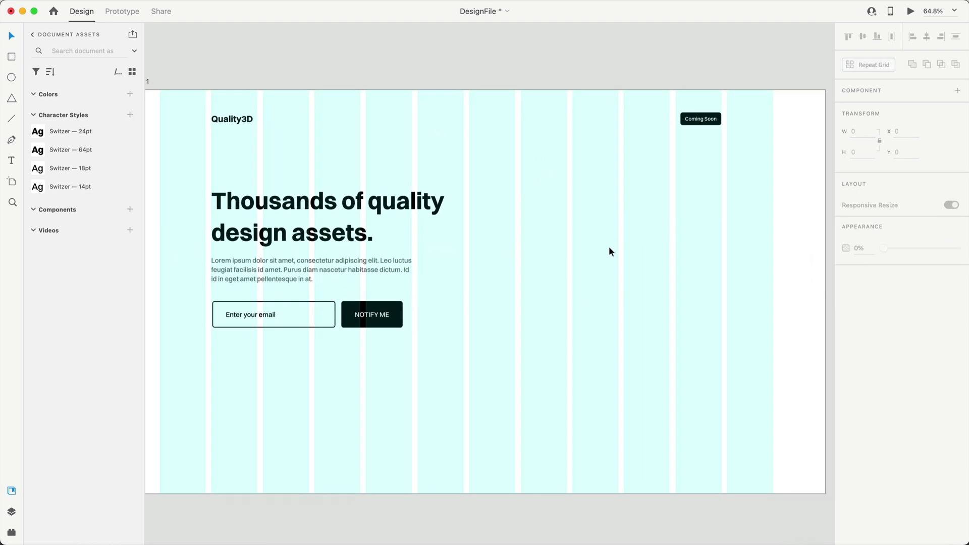
scroll(633, 264, "left", 2)
double_click(206, 126)
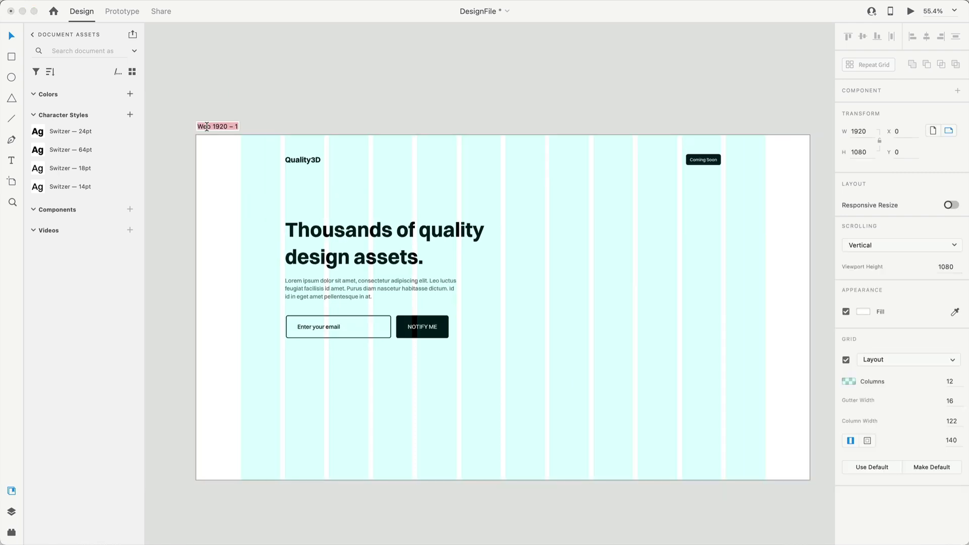
type("UI")
key("Return")
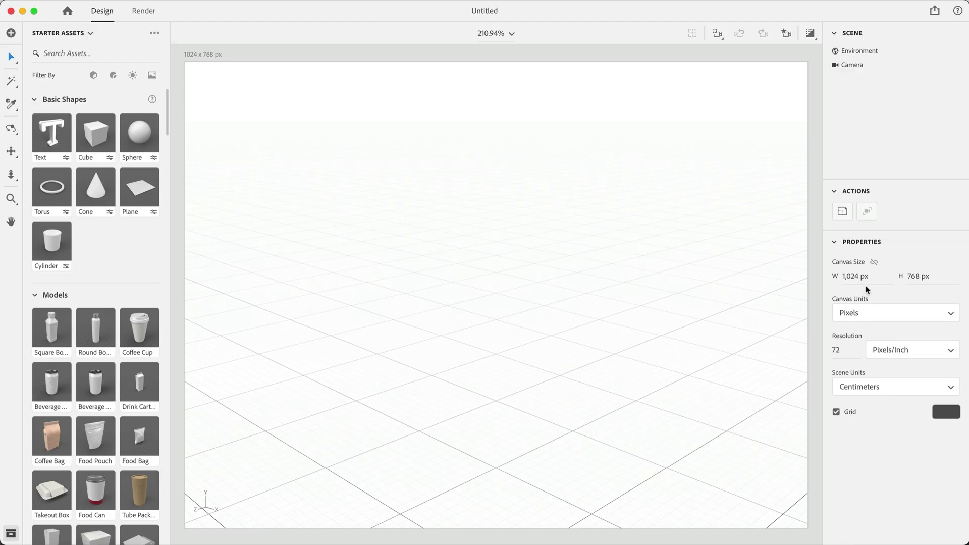
Switch to Adobe Dimension, set the canvas size to 1920 × 1080 px and fit the canvas in view.
left_click(850, 276)
type("1920")
key("Tab")
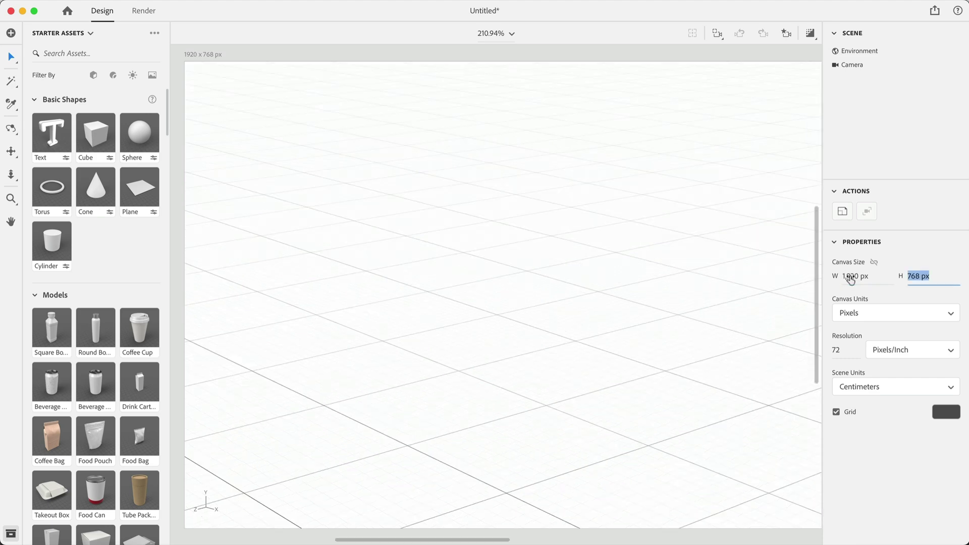
type("1080")
key("Return")
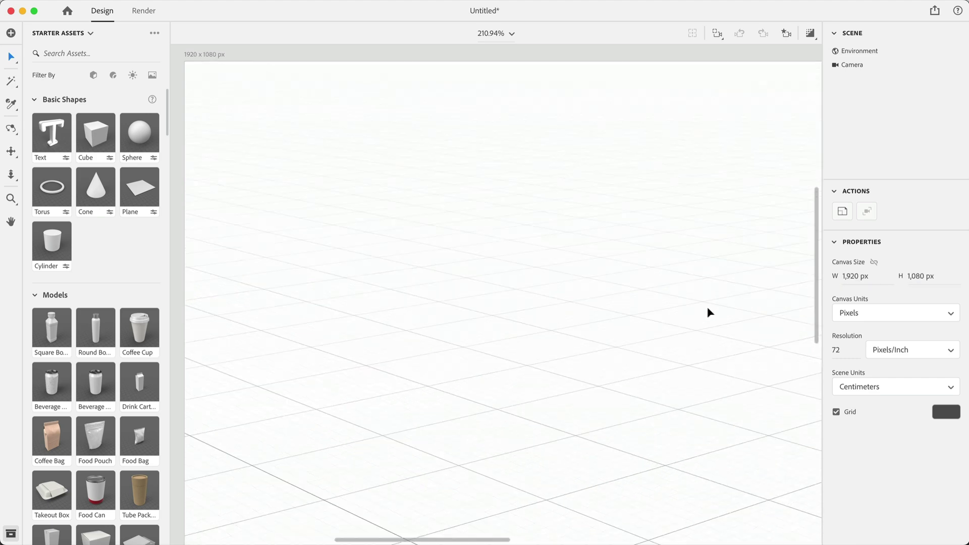
left_click(512, 37)
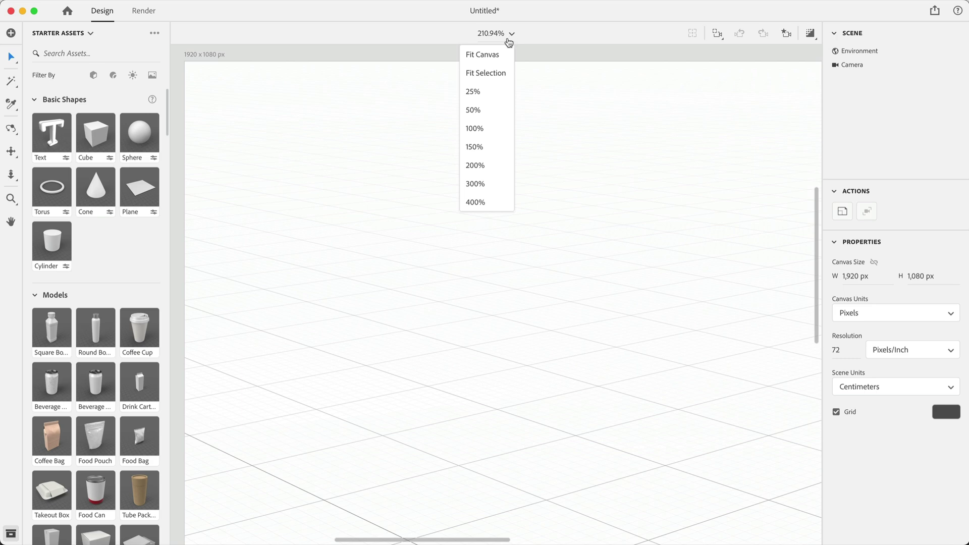
left_click(496, 54)
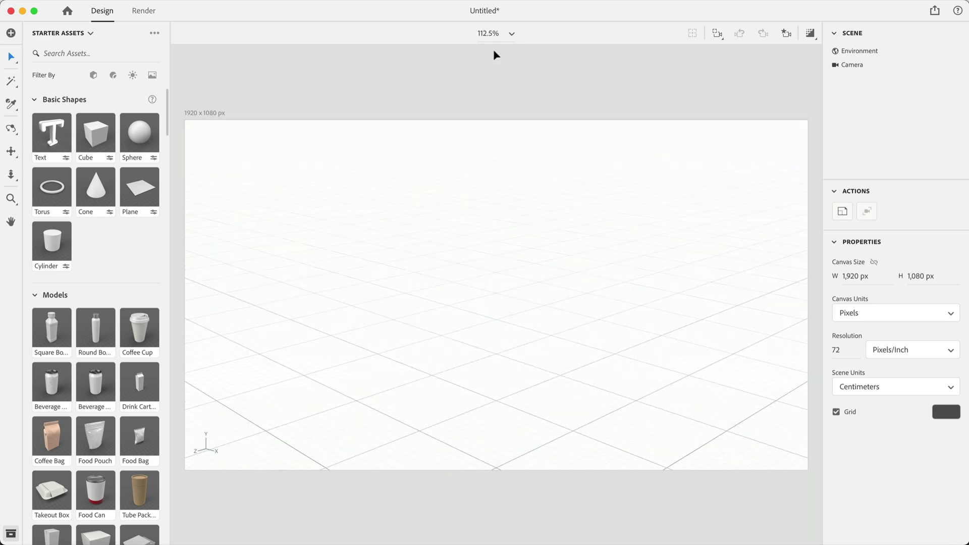
Use the exported landing page image as the environment's background.
left_click(866, 53)
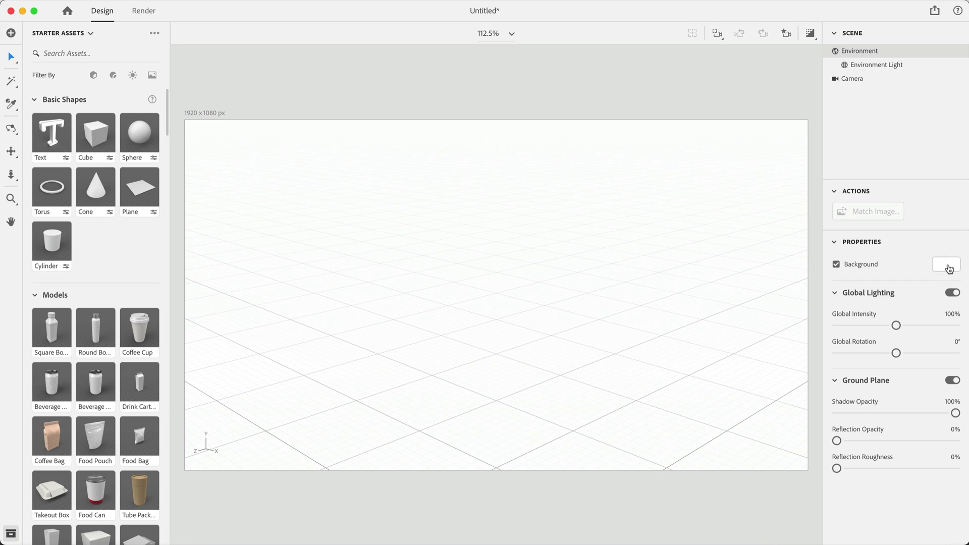
left_click(947, 265)
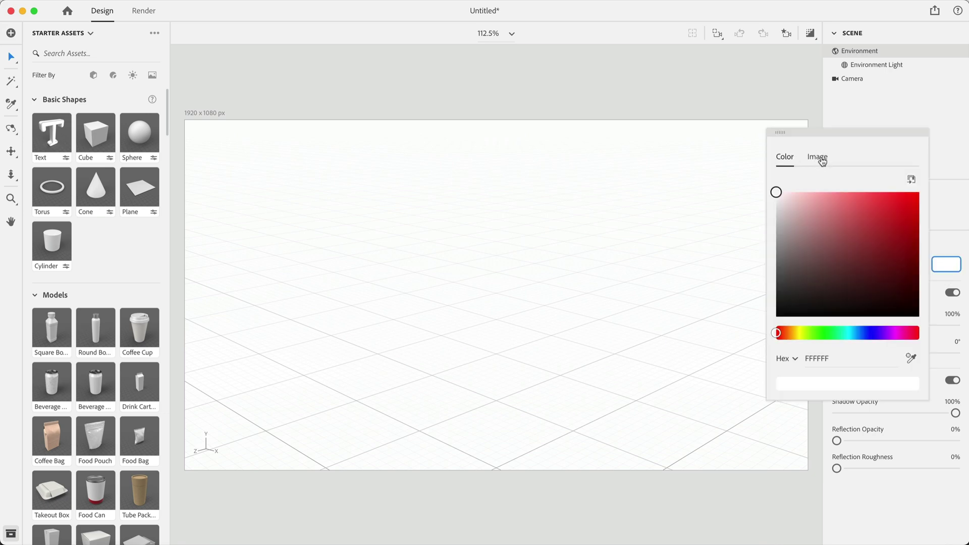
left_click(820, 159)
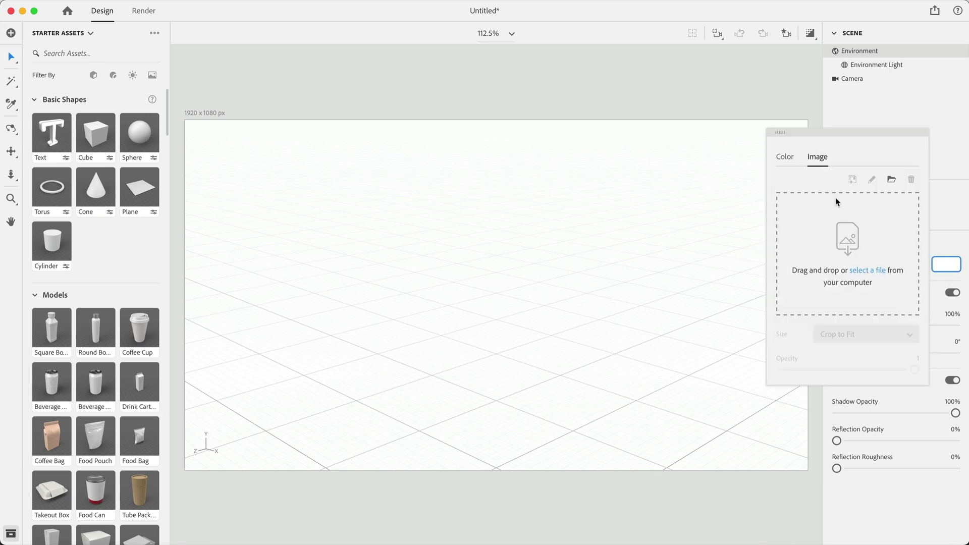
left_click(878, 274)
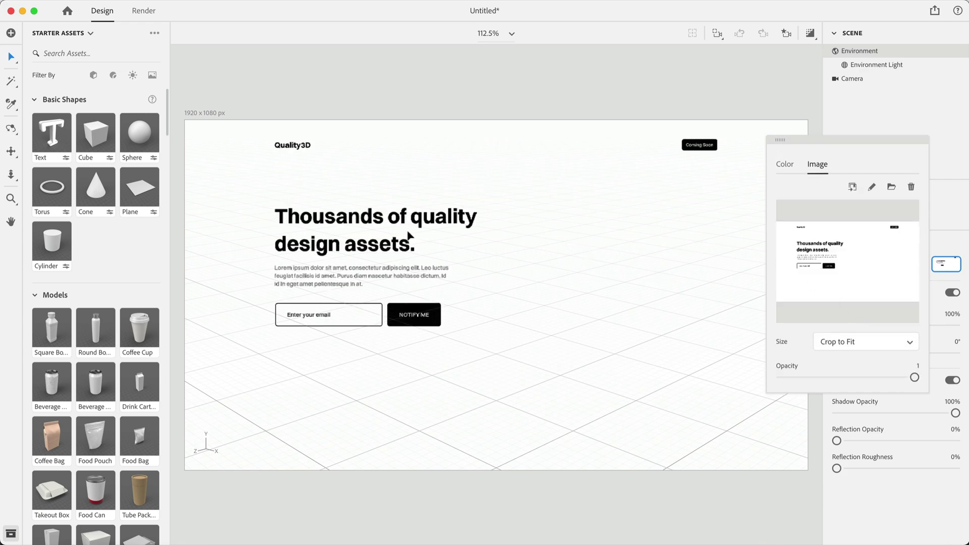
left_click(503, 85)
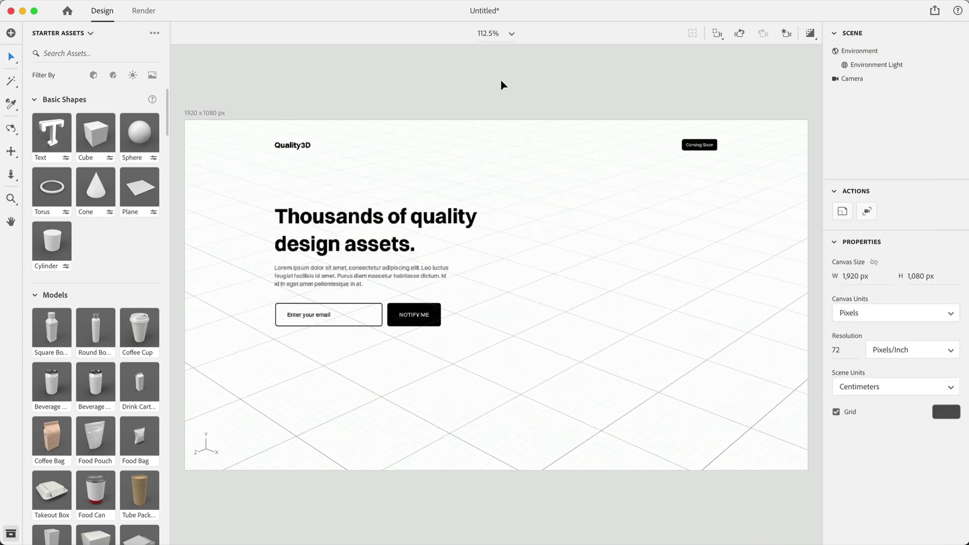
Add a cylinder, move it to about X 12.1 cm, Z -33.4 cm, and flatten and shrink it to about 17 cm wide.
left_click(62, 241)
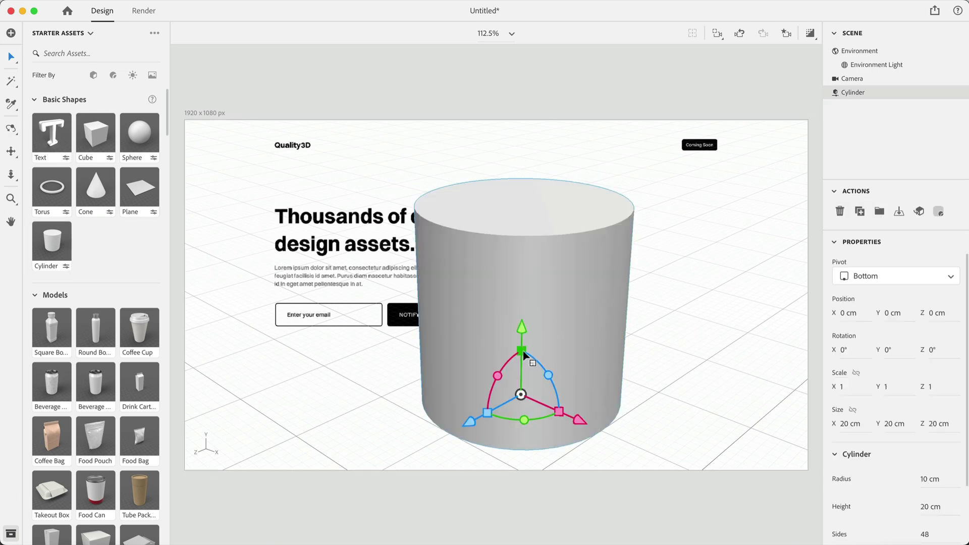
left_click_drag(522, 350, 837, 318)
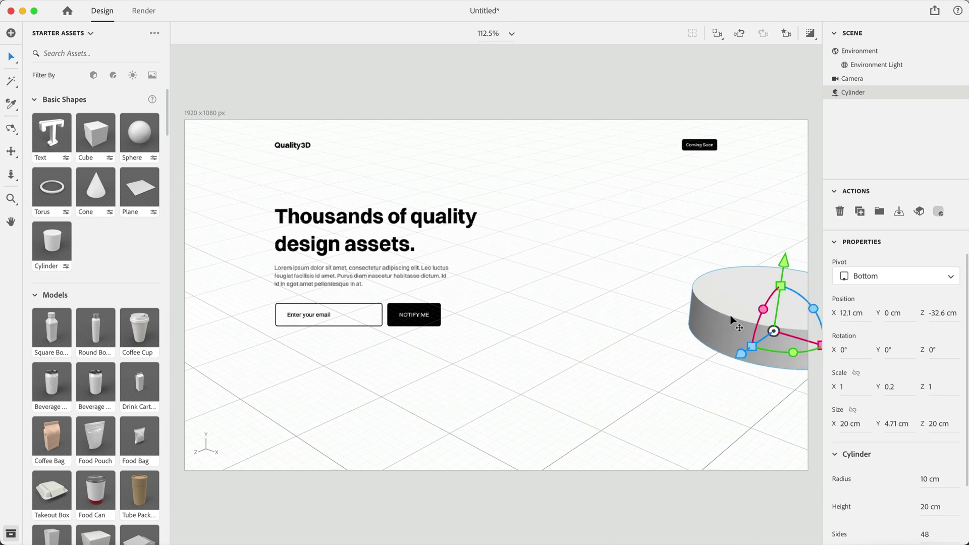
left_click_drag(705, 342, 709, 339)
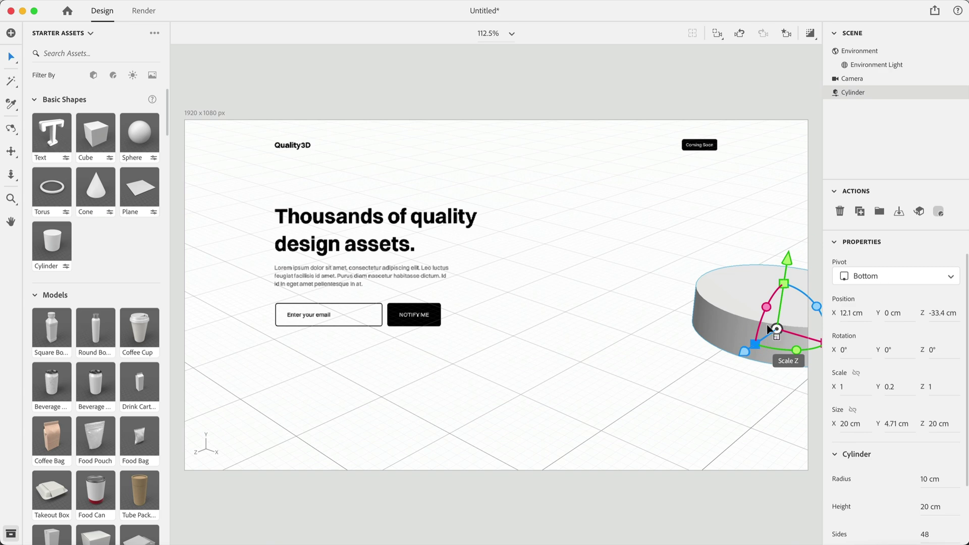
mouse_move(784, 284)
left_mouse_down()
mouse_move(783, 306)
mouse_move(783, 284)
left_mouse_up()
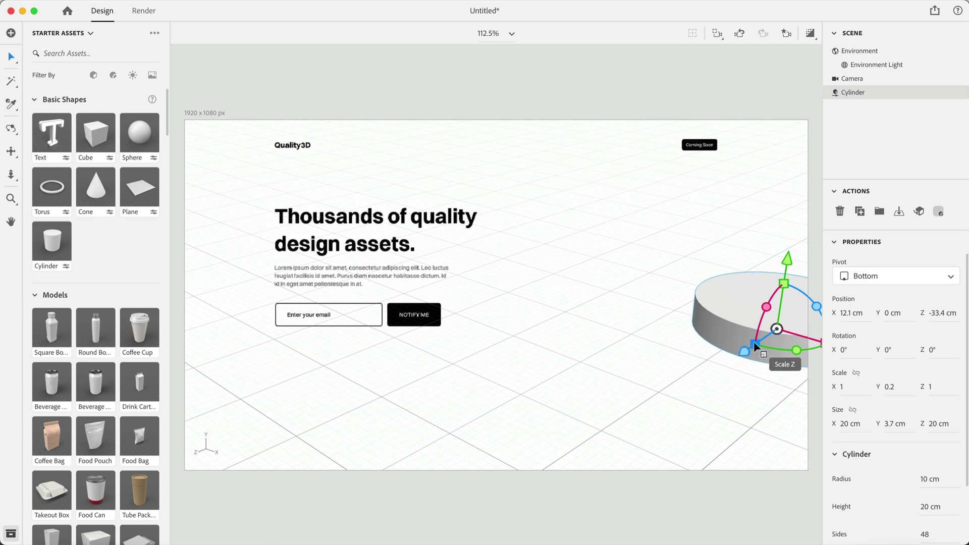
left_click_drag(756, 349, 760, 344)
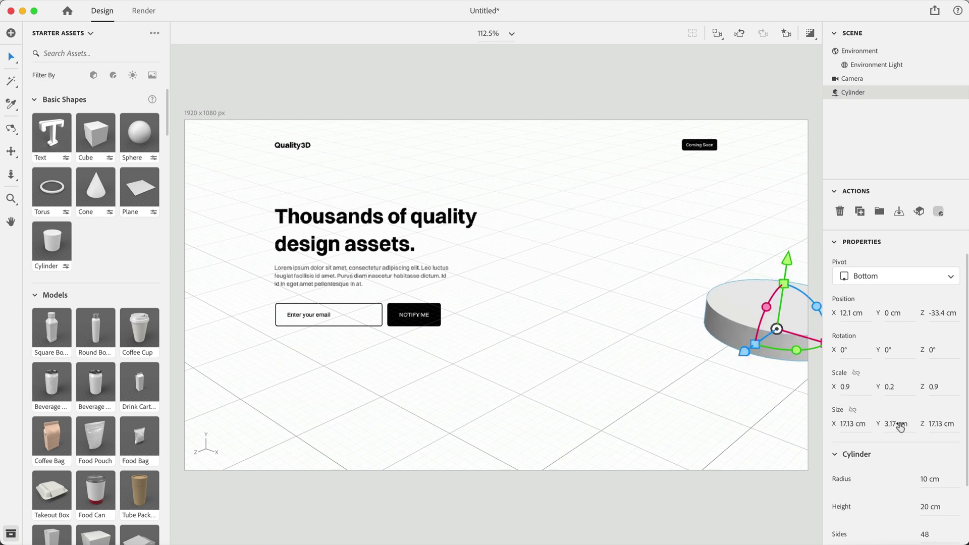
Duplicate the disc to about Z -9.9 cm and resize the copy to about 7.18 cm wide and 2.7 cm high.
left_click_drag(783, 285, 652, 370)
left_click_drag(652, 420, 653, 418)
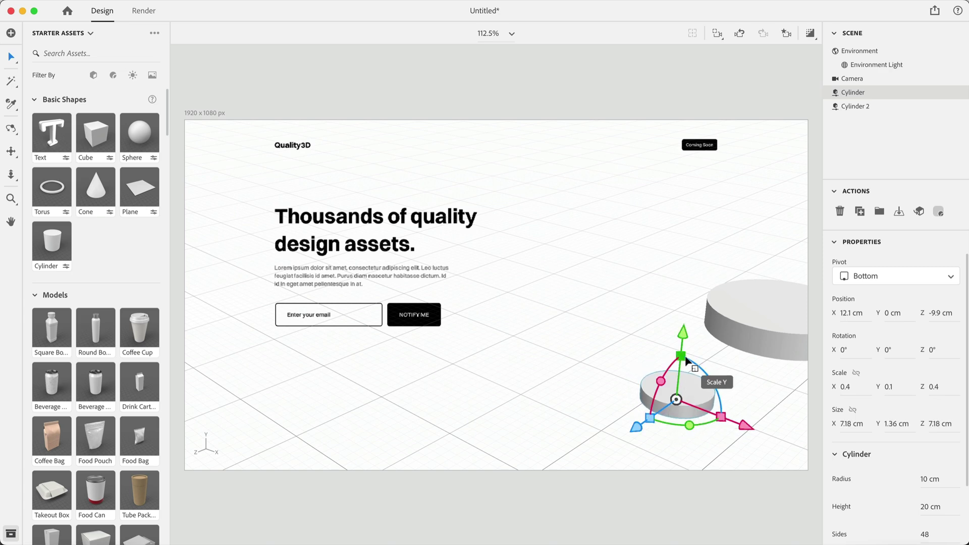
mouse_move(681, 356)
left_mouse_down()
mouse_move(689, 310)
mouse_move(682, 343)
left_mouse_up()
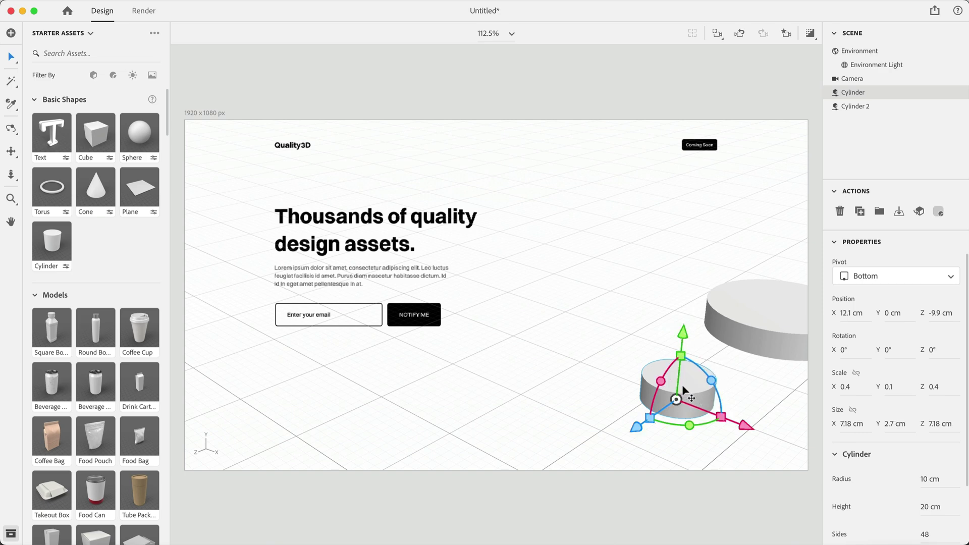
Move the small disc to about X 16 cm, Z -26 cm, and surround it with the large disc and two copies of it.
left_click_drag(701, 391, 798, 374)
left_click(767, 302)
left_click_drag(764, 302, 665, 433)
left_click_drag(674, 404, 761, 425)
left_click_drag(767, 313, 780, 300)
left_click_drag(783, 361, 786, 340)
left_click_drag(762, 424, 660, 329)
left_click(779, 286)
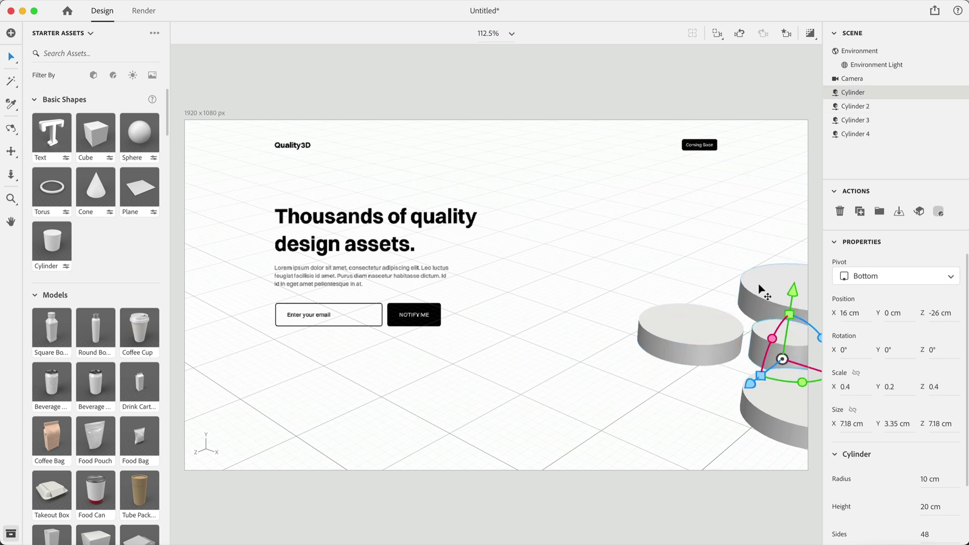
Orbit and pan the camera to look down on the discs more steeply, keeping them beside the landing page text.
scroll(679, 256, "down", 1)
left_click(723, 228)
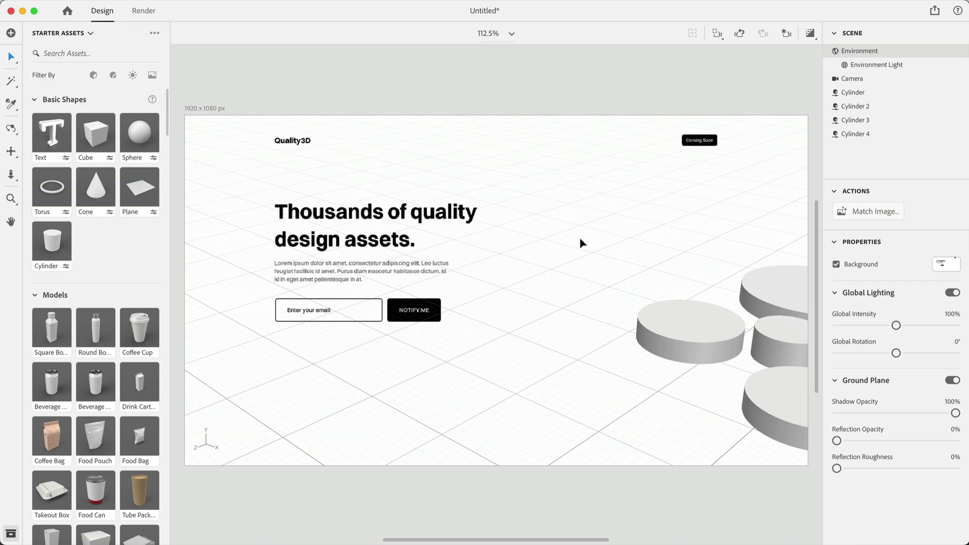
key("1")
left_click_drag(611, 286, 614, 315)
key("2")
left_click_drag(623, 355, 617, 303)
left_click_drag(613, 345, 600, 341)
key("2")
left_click_drag(550, 322, 555, 319)
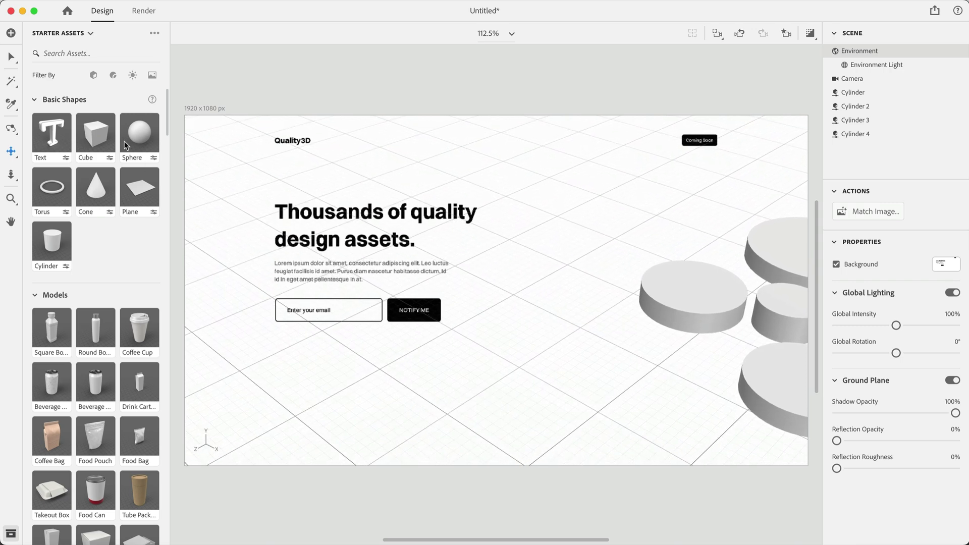
Add a sphere scaled down to about 1.33 cm and duplicate it, placing one near the heading and one beside the front disc.
left_click(137, 131)
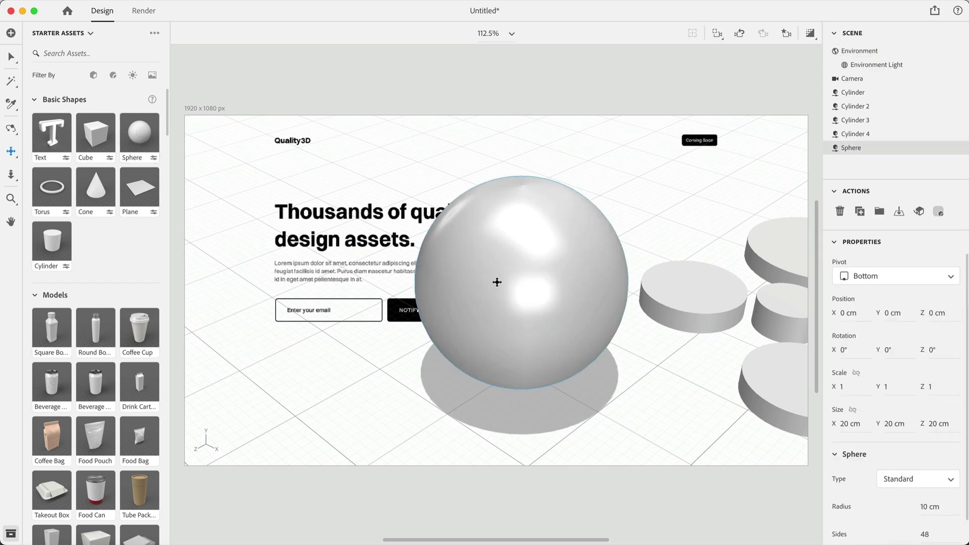
key("v")
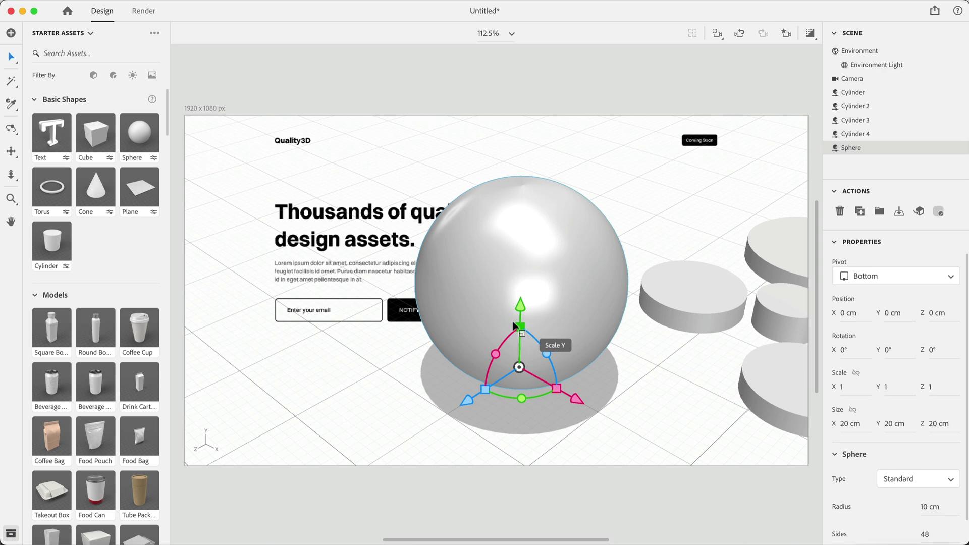
left_click_drag(519, 327, 720, 384)
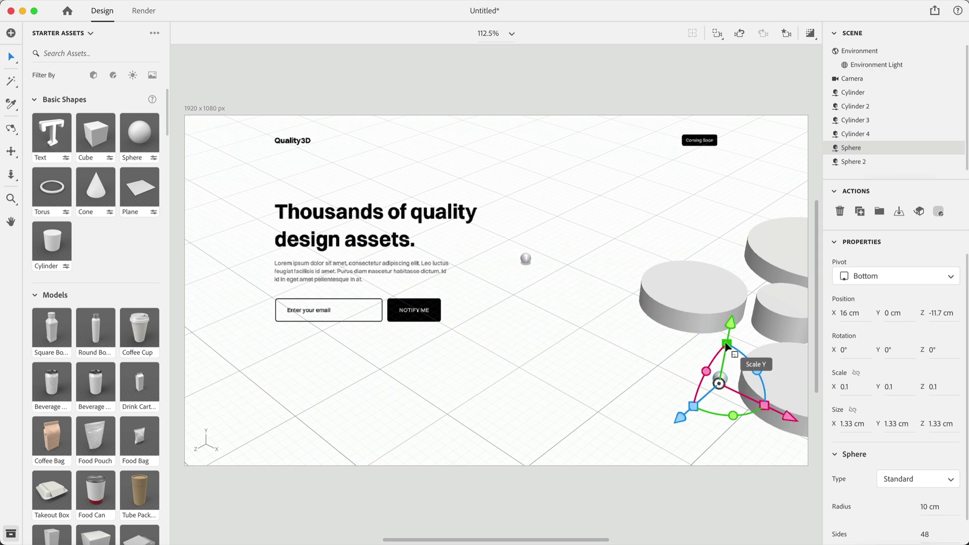
left_click_drag(726, 326, 720, 373)
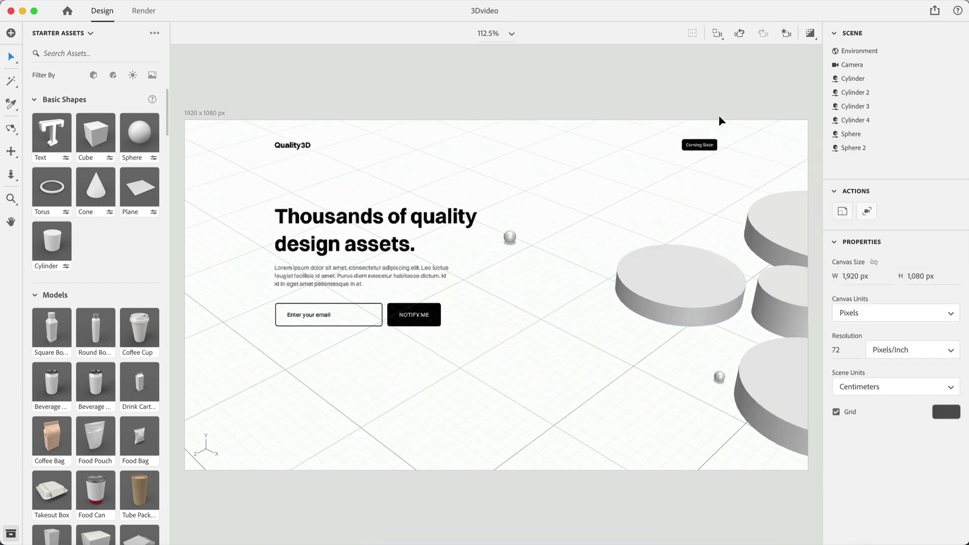
Save the current camera view as a camera bookmark.
left_click(789, 34)
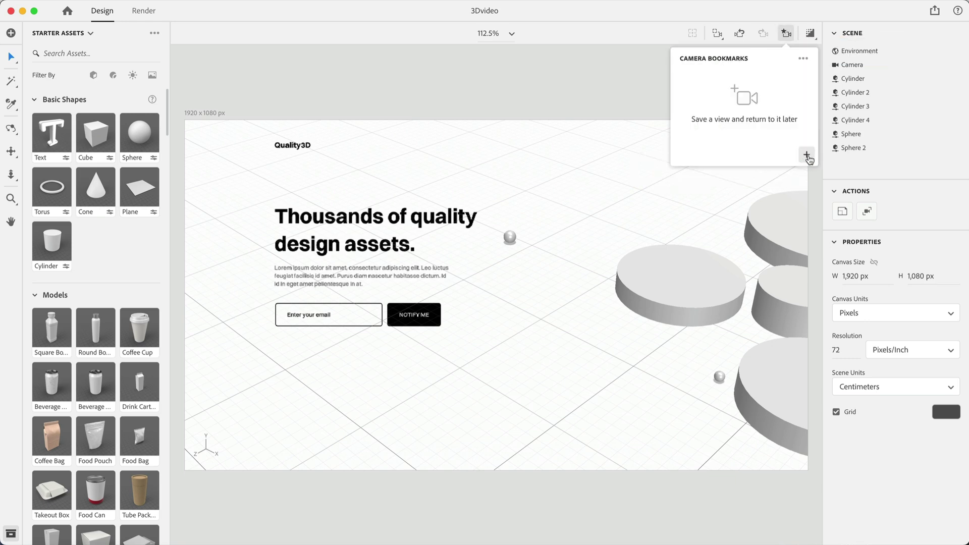
left_click(806, 156)
left_click(583, 210)
Pan the camera so the discs cross the landing page text, and return to the Main Render camera bookmark.
key("2")
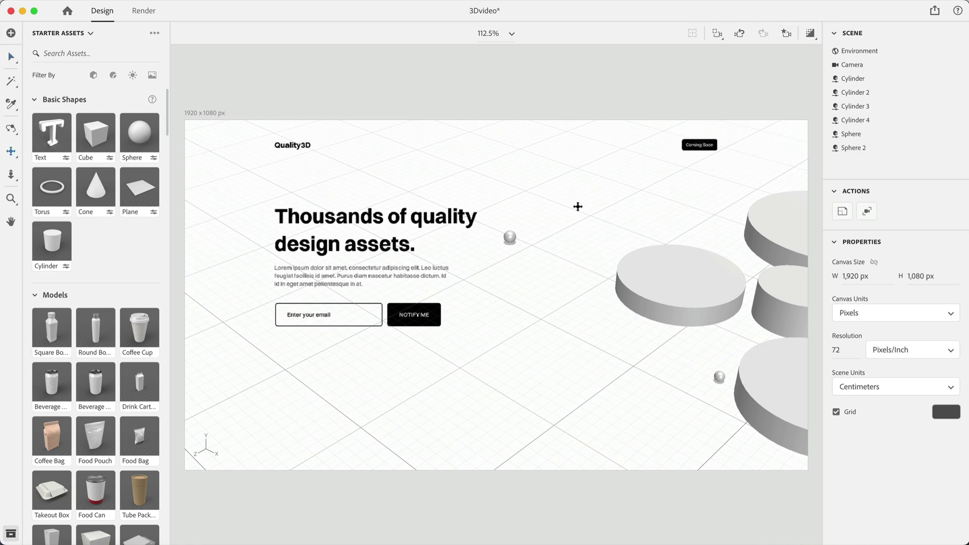
left_click_drag(611, 226, 116, 182)
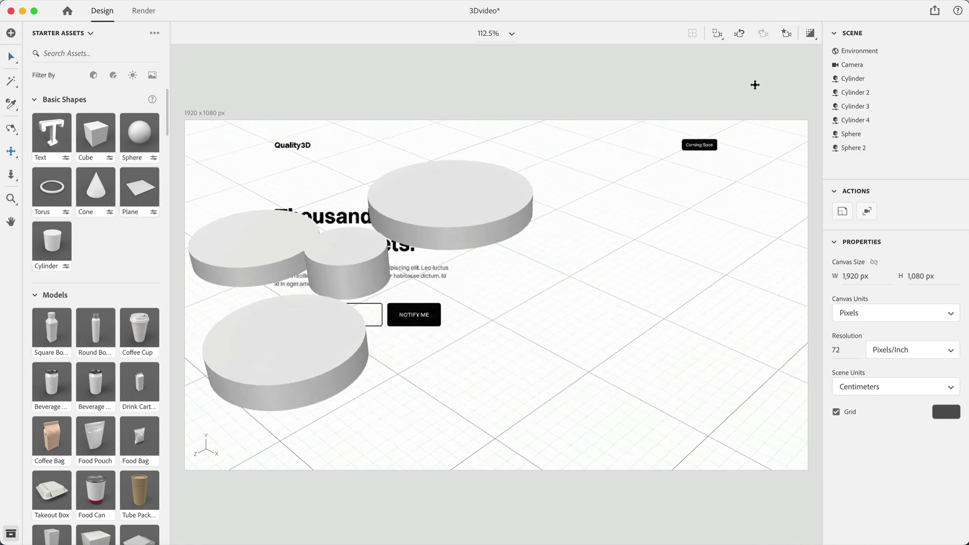
left_click(787, 35)
left_click(734, 76)
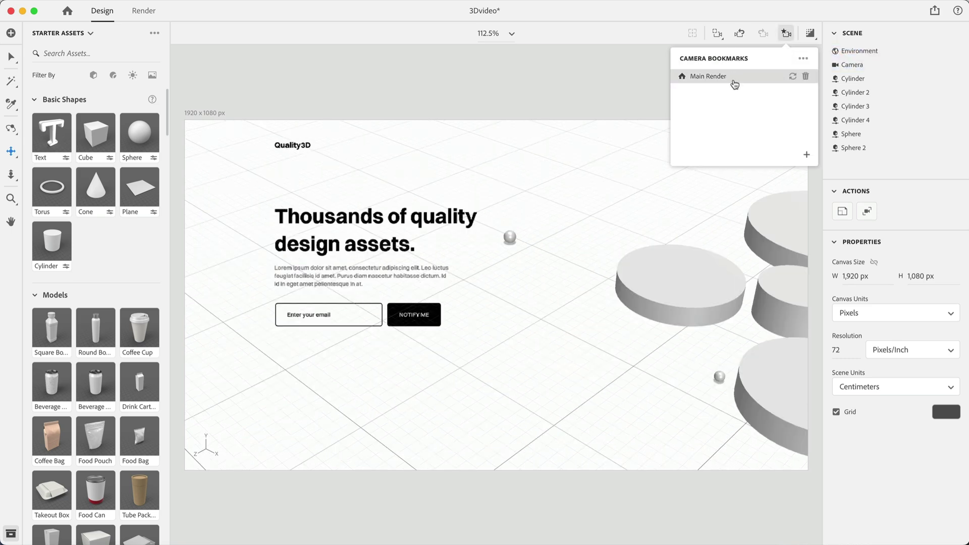
left_click(663, 27)
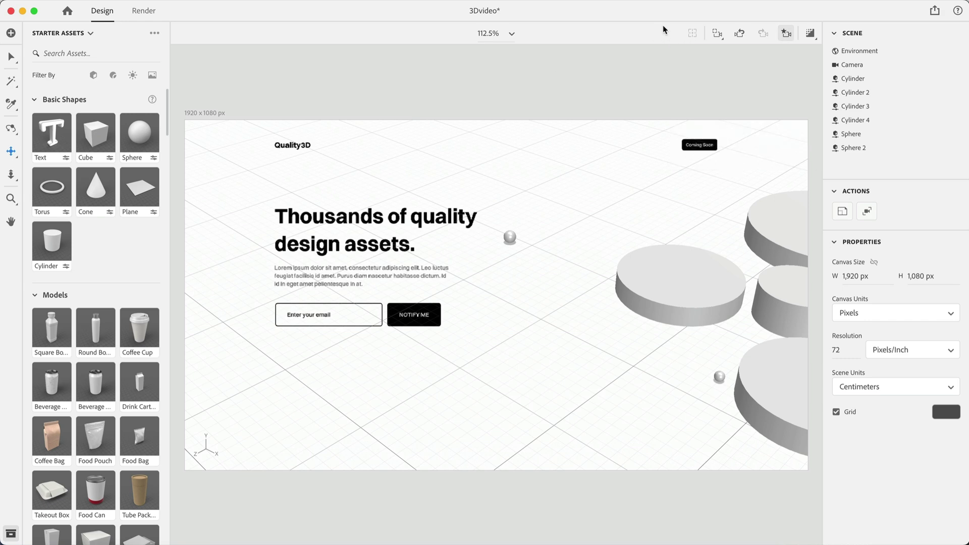
Add a plane at the origin and scale it up to about 174.69 × 174.69 cm as a floor under the whole scene.
key("v")
left_click(139, 187)
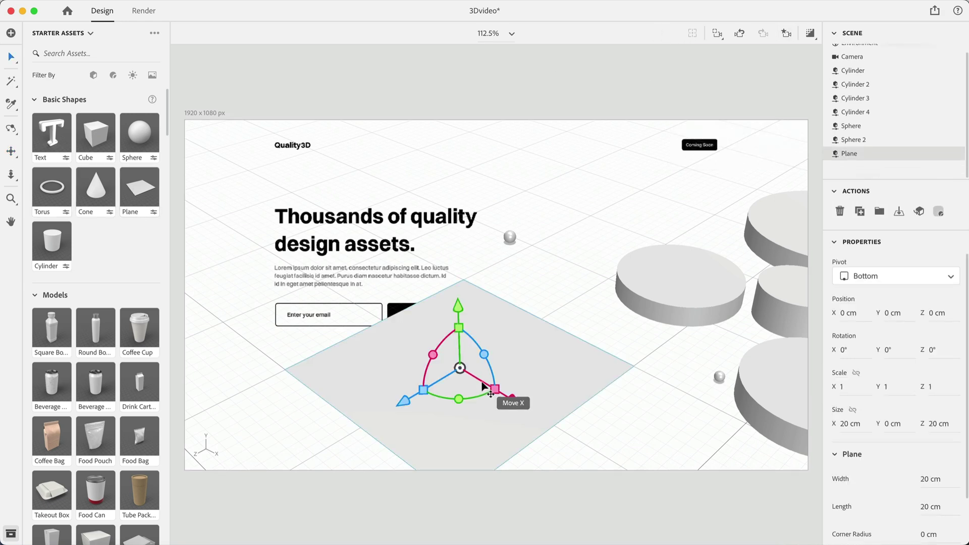
left_click_drag(495, 389, 893, 502)
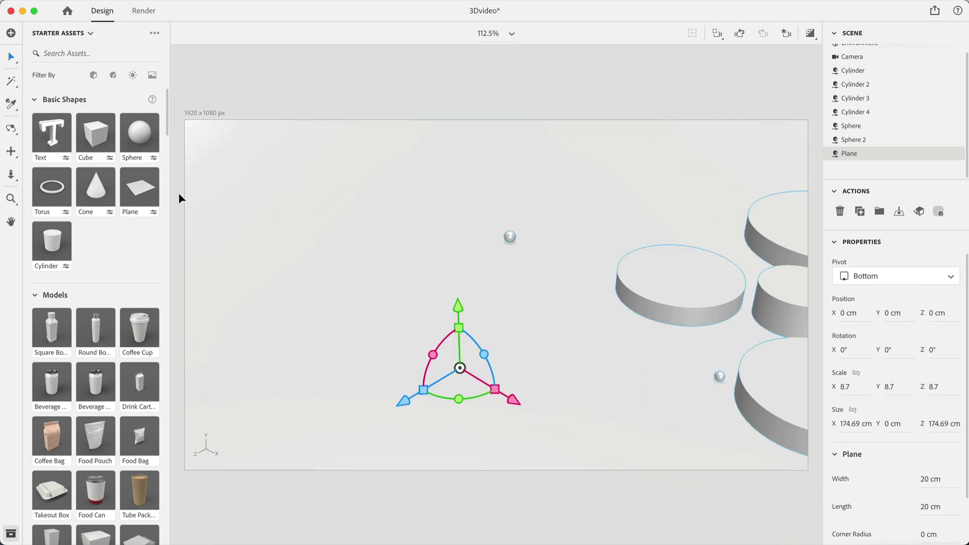
left_click(614, 53)
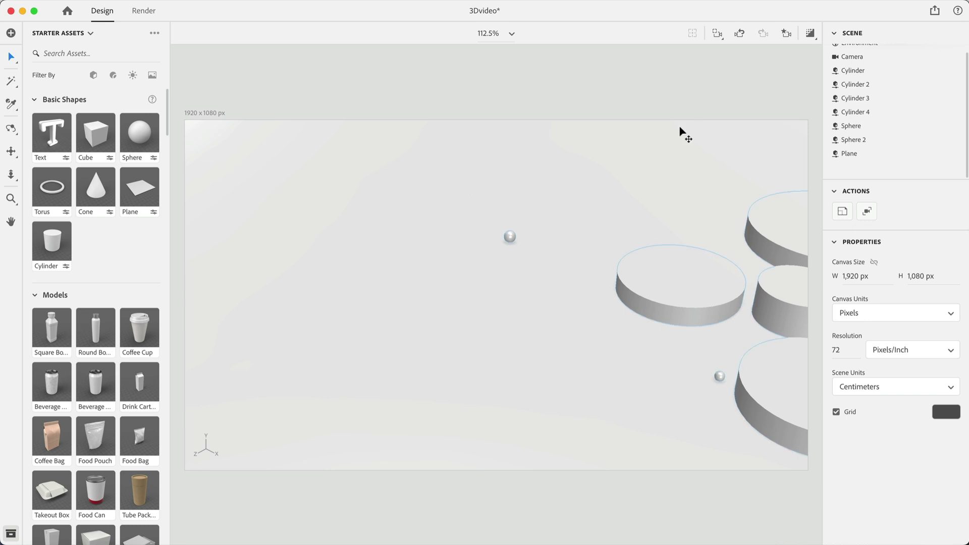
Apply the Matte material to the floor plane and set its base color to white.
left_click(114, 76)
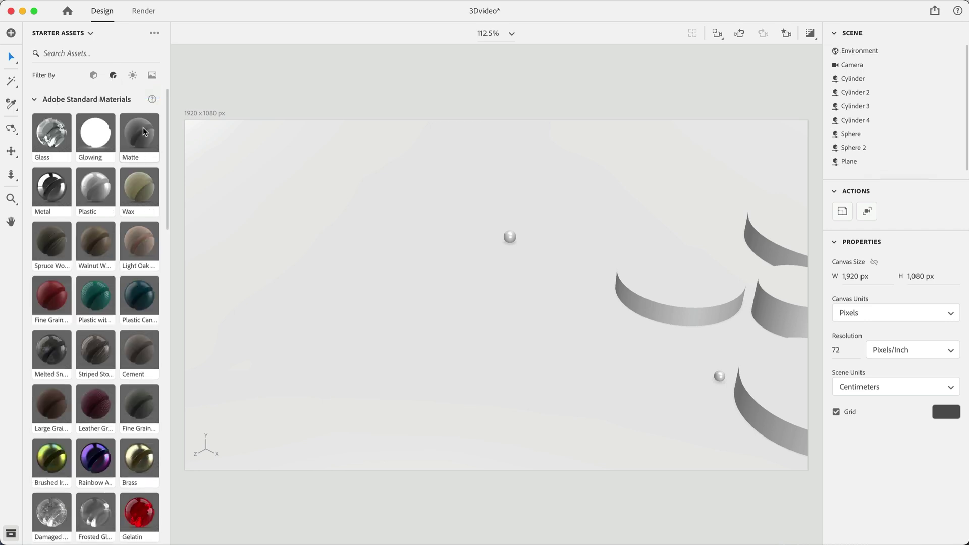
left_click_drag(144, 128, 387, 188)
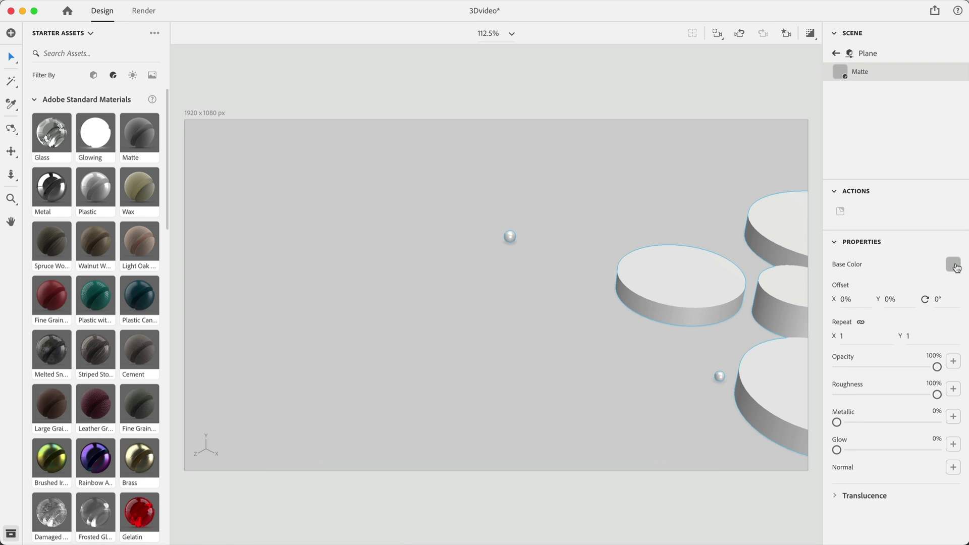
left_click(953, 264)
left_click_drag(806, 207, 776, 167)
Apply the Matte material to the back disc and set its base color to white.
left_click_drag(139, 132, 782, 208)
left_click(783, 210)
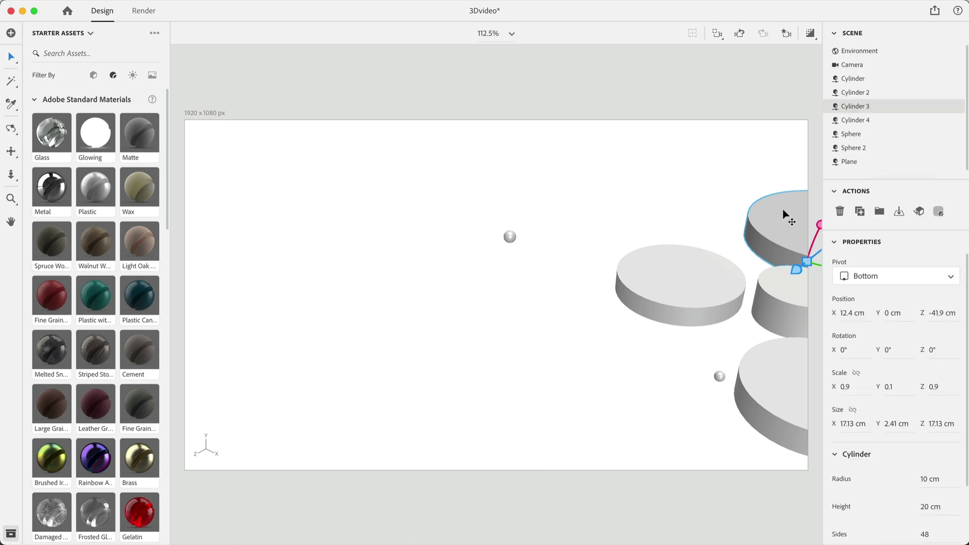
left_click(938, 211)
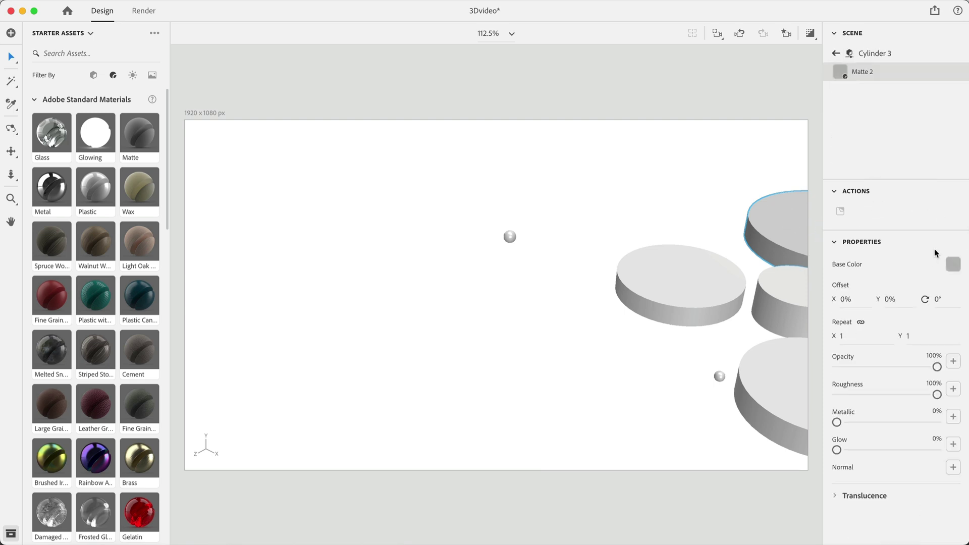
left_click(953, 264)
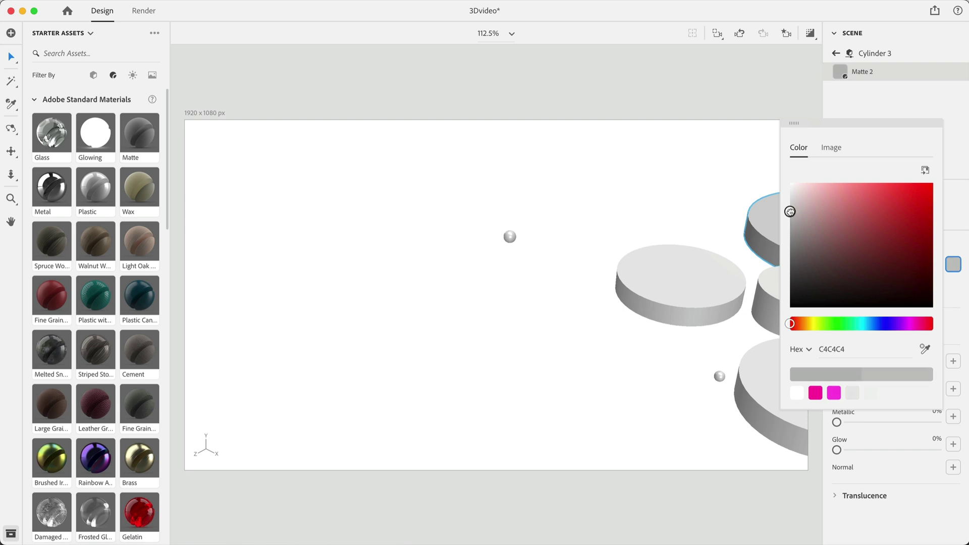
mouse_move(789, 211)
left_mouse_down()
mouse_move(780, 180)
mouse_move(777, 197)
left_mouse_up()
left_click(778, 197)
Apply the Matte material to the sphere near the heading and set its base color to pink FF6399.
left_click_drag(139, 132, 511, 235)
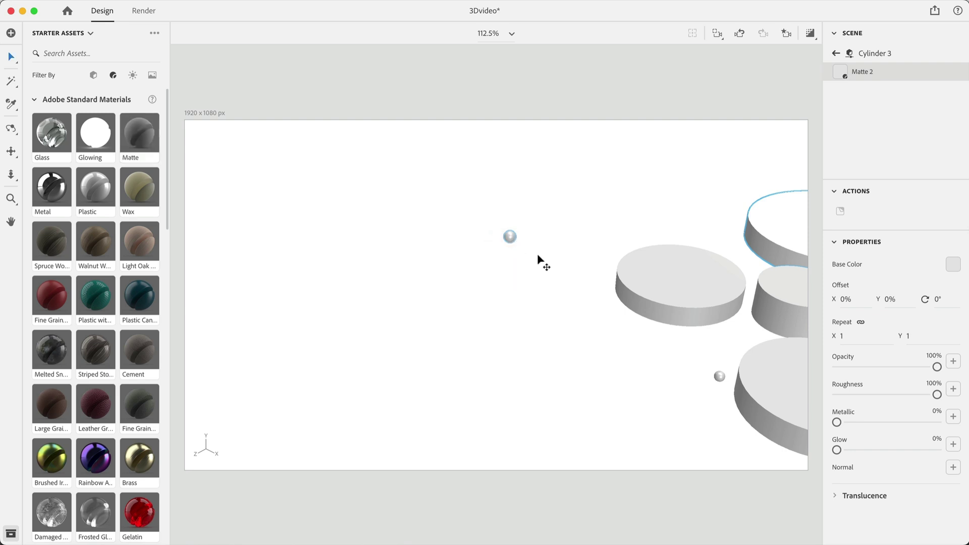
left_click(513, 239)
left_click(938, 212)
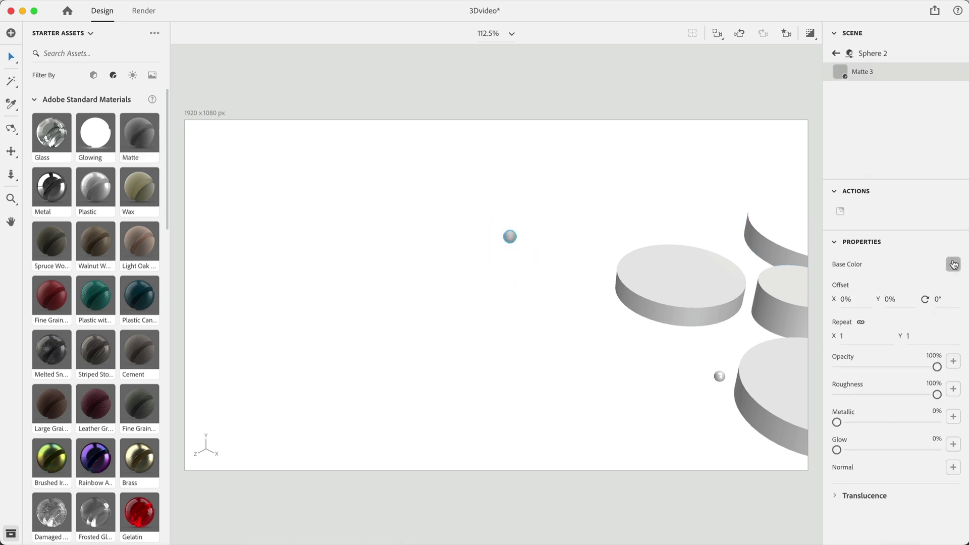
left_click(952, 263)
left_click(863, 348)
type("FF6399")
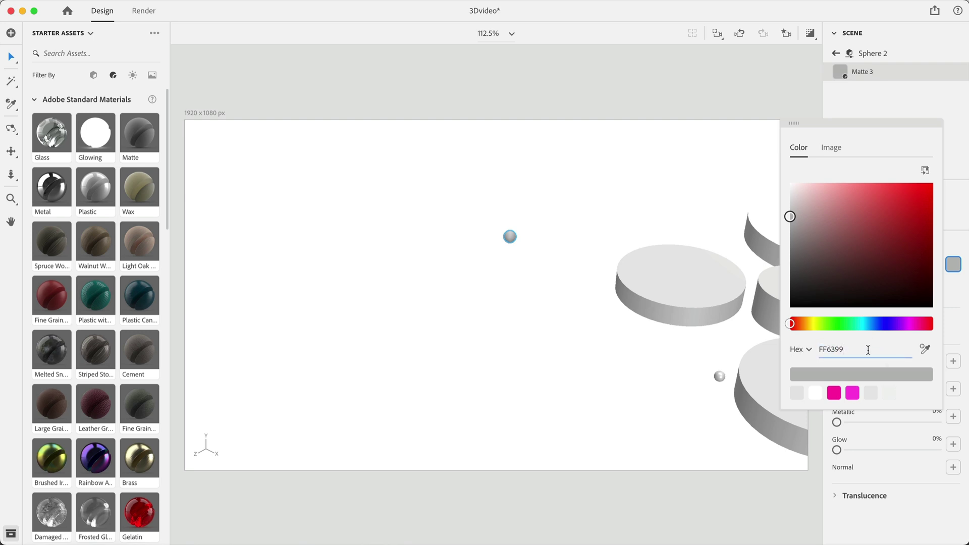
key("Return")
Apply the Matte material to the leftmost disc and give it the same pink base color as the sphere near the heading.
left_click(696, 276)
left_click_drag(140, 132, 898, 238)
left_click(953, 264)
left_click(796, 395)
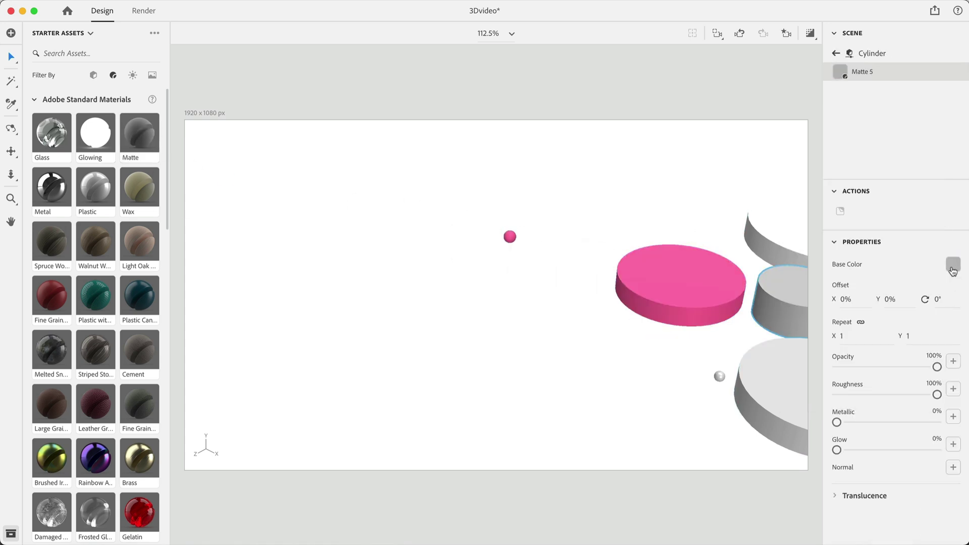
Set the base color of the middle disc's matte material to yellow FFE14D.
left_click(951, 267)
left_click(861, 347)
type("FFE14D")
key("Return")
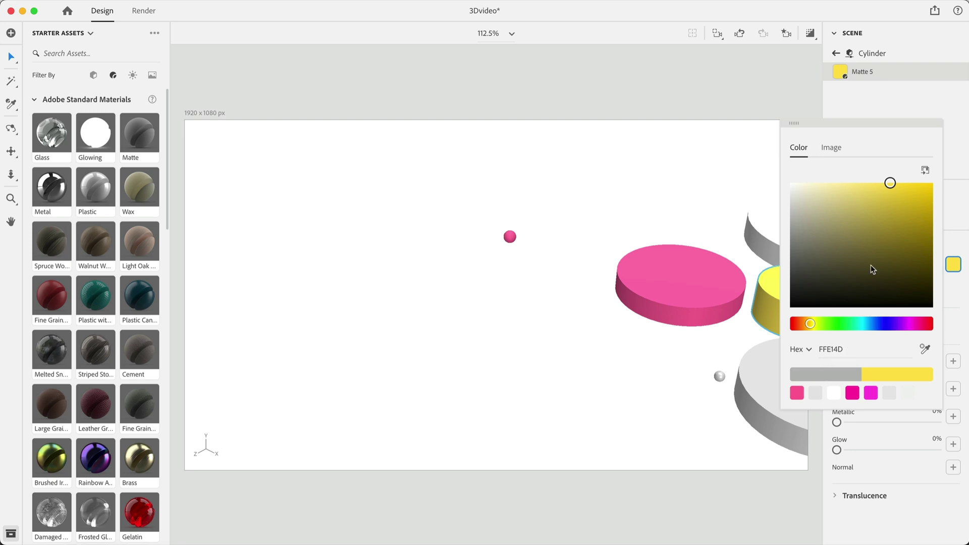
Color the sphere beside the front disc matte yellow FFE14D, and make the front disc blue.
left_click(719, 375)
left_click(952, 264)
left_click(797, 392)
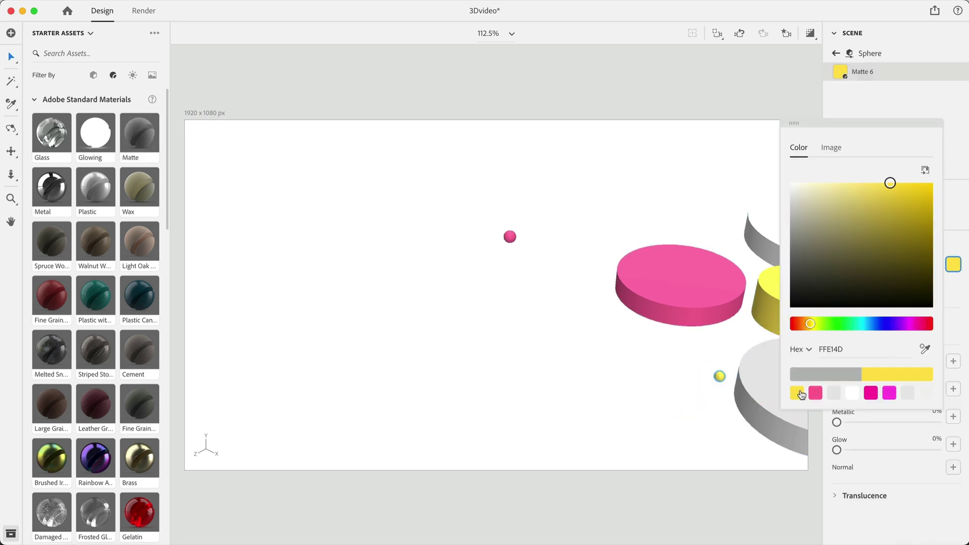
left_click(756, 374)
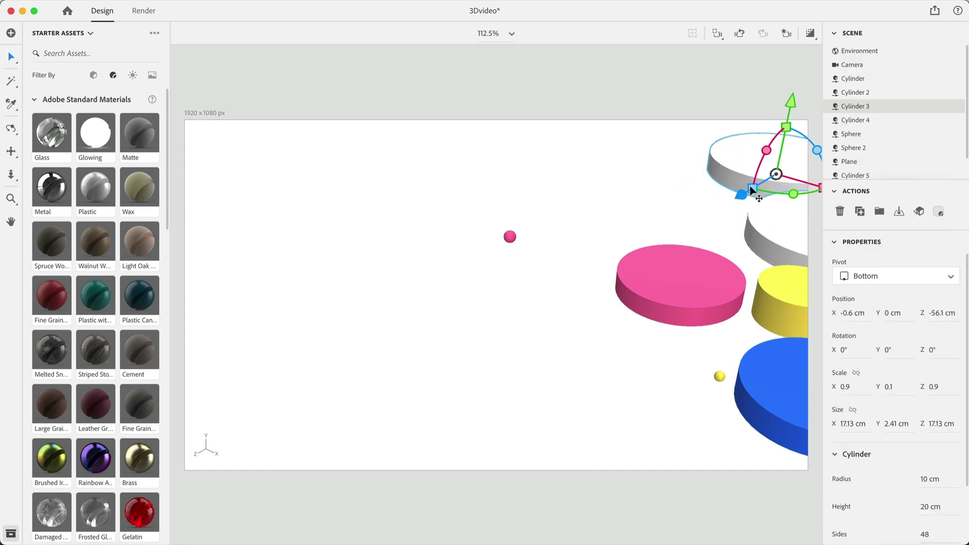
Duplicate the white back disc, scale the copy down to about 30% and place it farther back in the scene.
left_click_drag(762, 184, 766, 179)
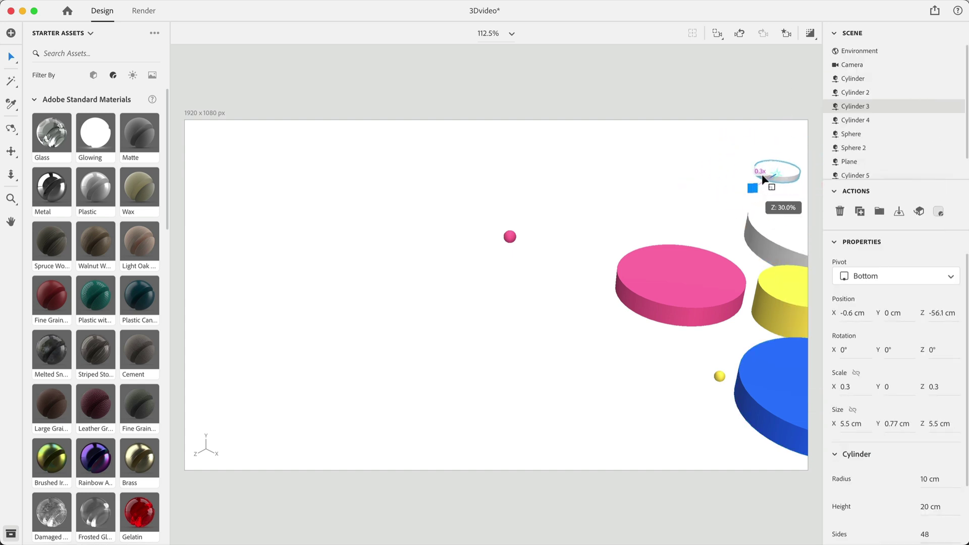
left_click_drag(782, 132, 791, 95)
left_click_drag(771, 164, 766, 145)
left_click(464, 93)
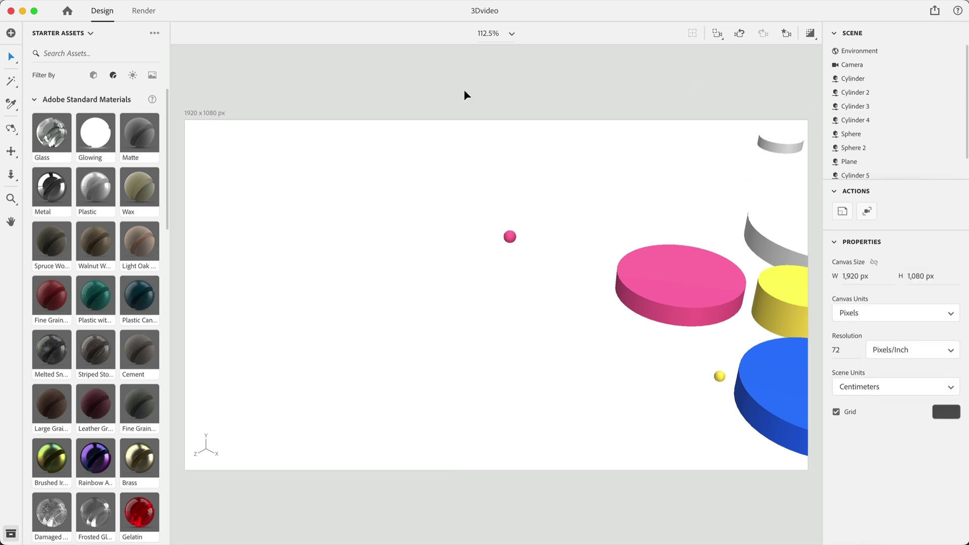
Light the scene with Studio Panels Light at 120% intensity and 9° rotation, using the render preview to judge the shadows.
left_click(133, 76)
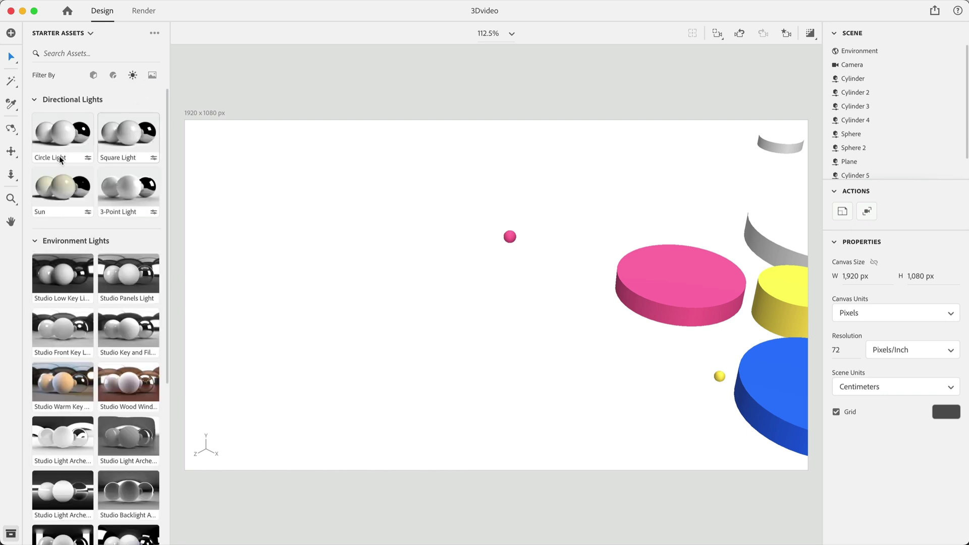
scroll(126, 283, "down", 1)
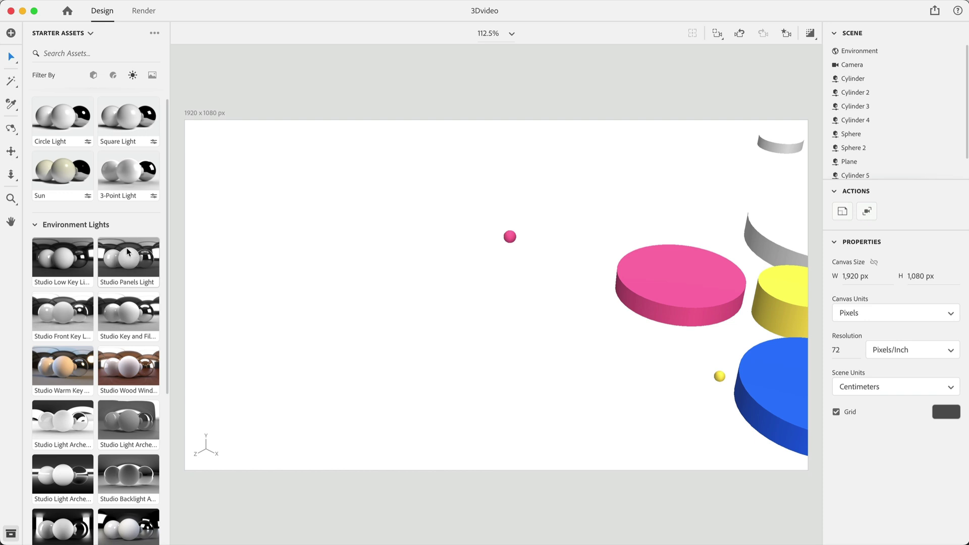
left_click_drag(130, 261, 295, 179)
left_click(807, 37)
left_click_drag(896, 293, 899, 321)
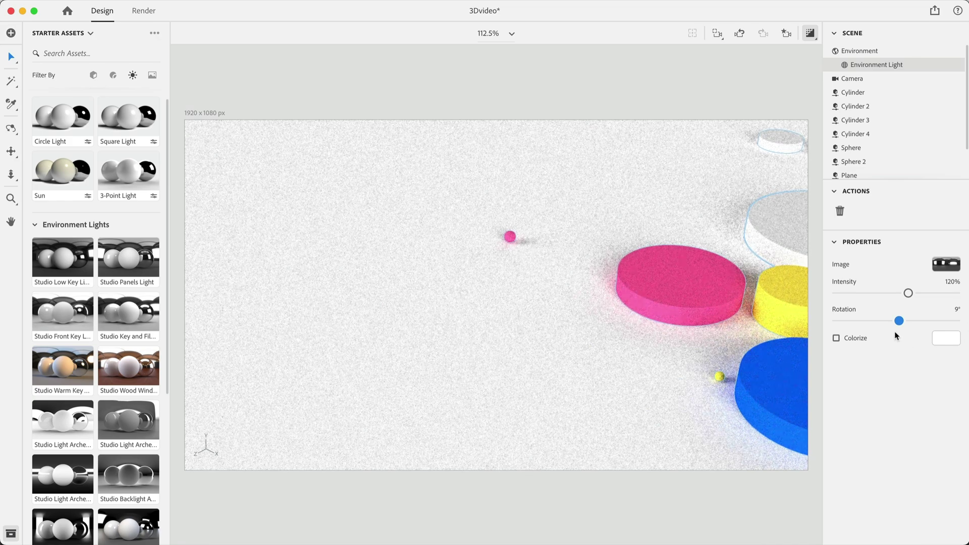
mouse_move(898, 321)
left_mouse_down()
mouse_move(868, 321)
mouse_move(912, 323)
mouse_move(899, 321)
left_mouse_up()
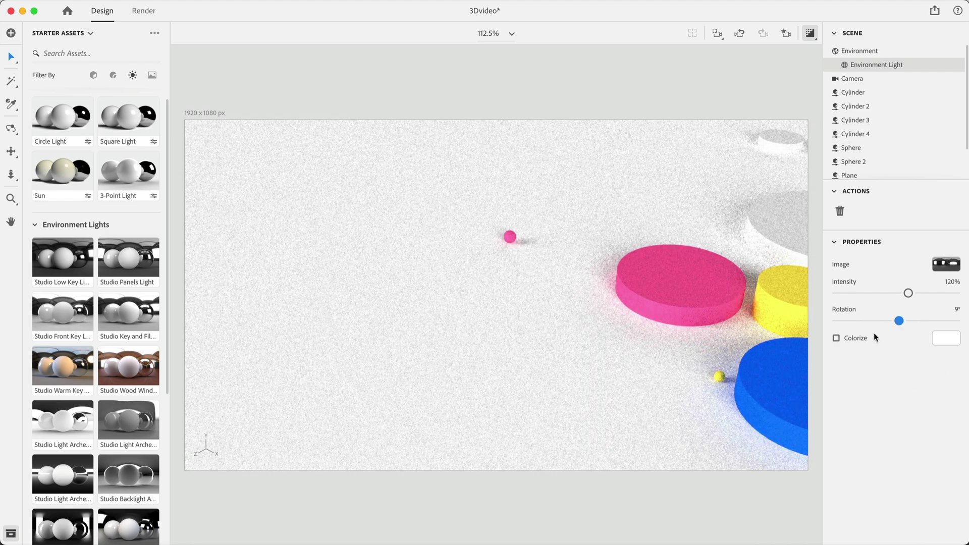
Turn off the render preview and save the project.
left_click(810, 33)
left_click(679, 86)
key("super+s")
Set up the final render for the current view only, exporting as PNG instead of PSD.
left_click(141, 11)
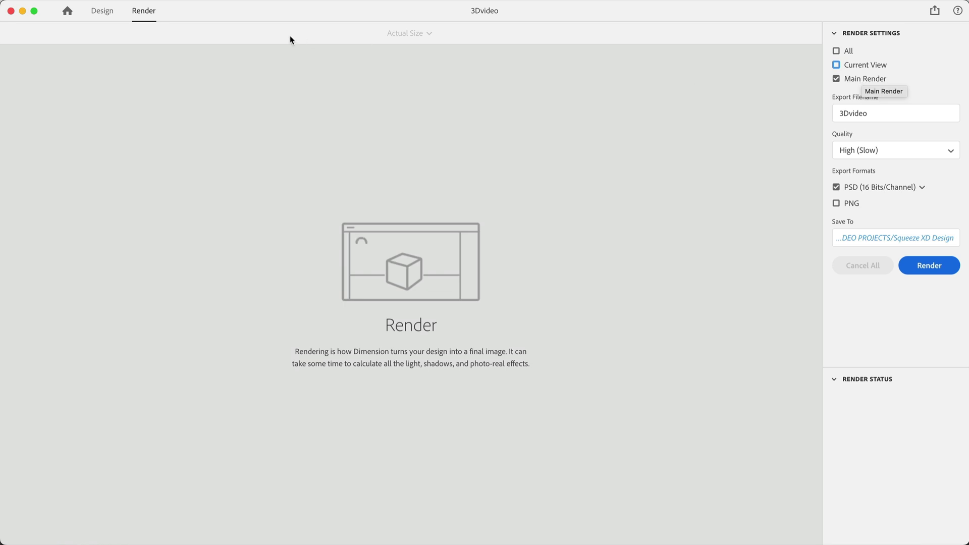
left_click(103, 10)
left_click(786, 33)
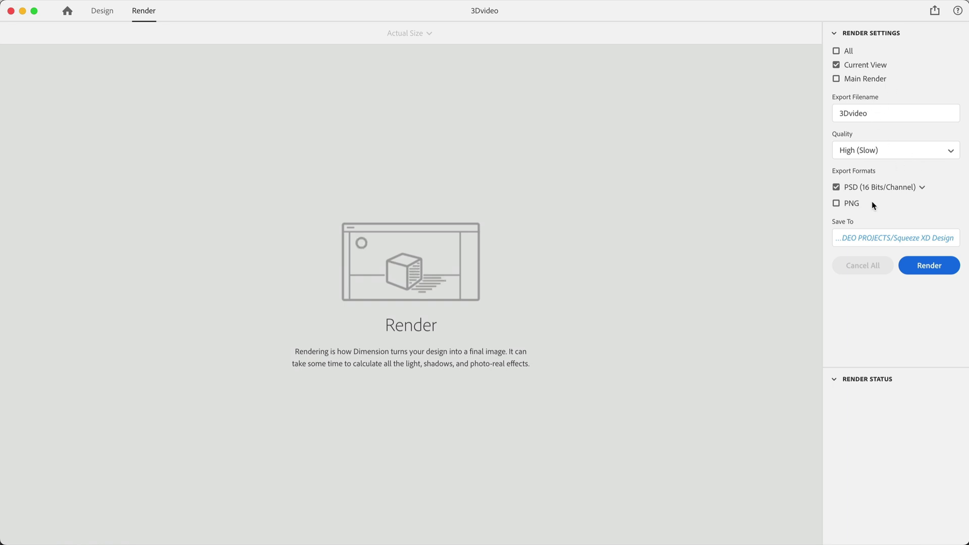
left_click(835, 187)
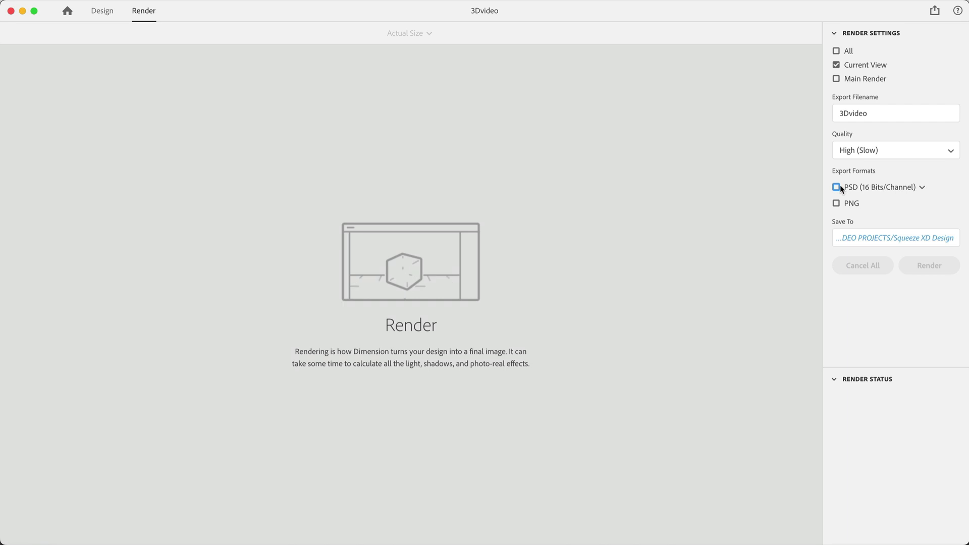
left_click(836, 203)
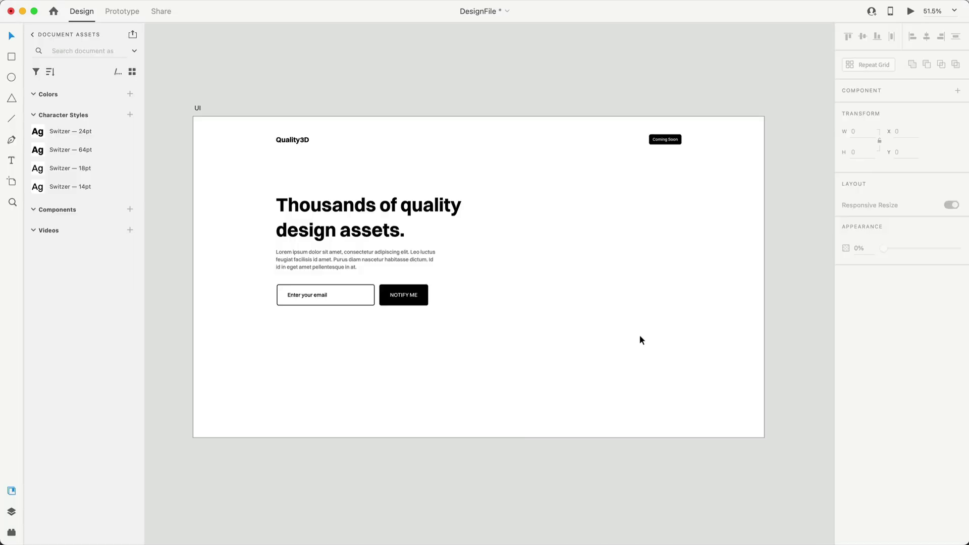
Switch to Adobe XD, place the rendered image over the whole UI artboard at 1920 × 1080 and send it behind the page content.
left_click_drag(635, 525, 544, 249)
left_click_drag(605, 361, 281, 230)
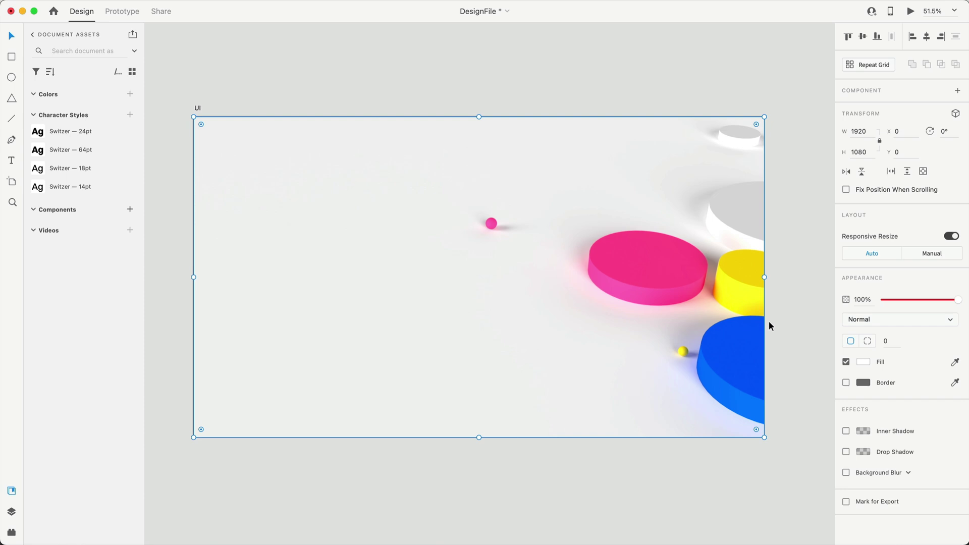
Match the email field's fill to the rendered background by sampling the light grey beside the form.
left_click(298, 307)
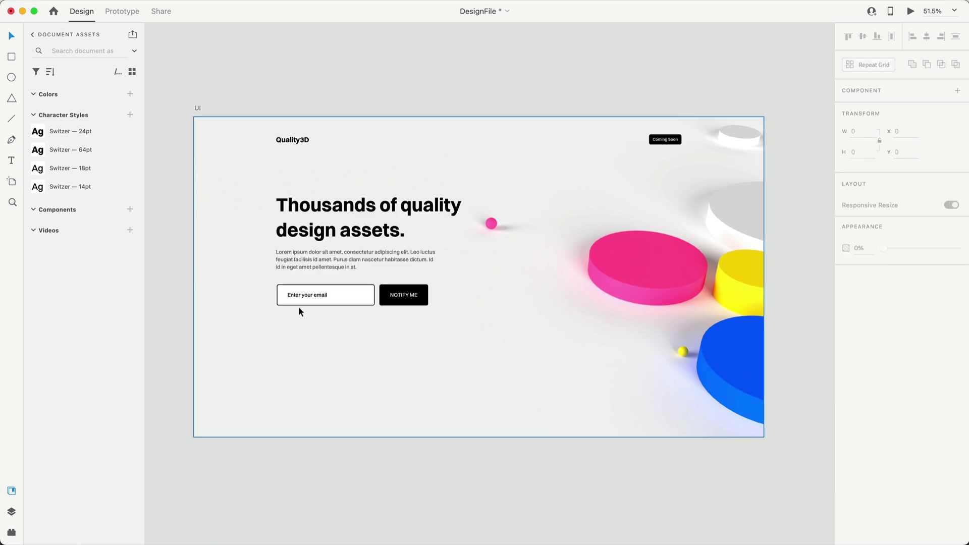
scroll(298, 307, "up", 5)
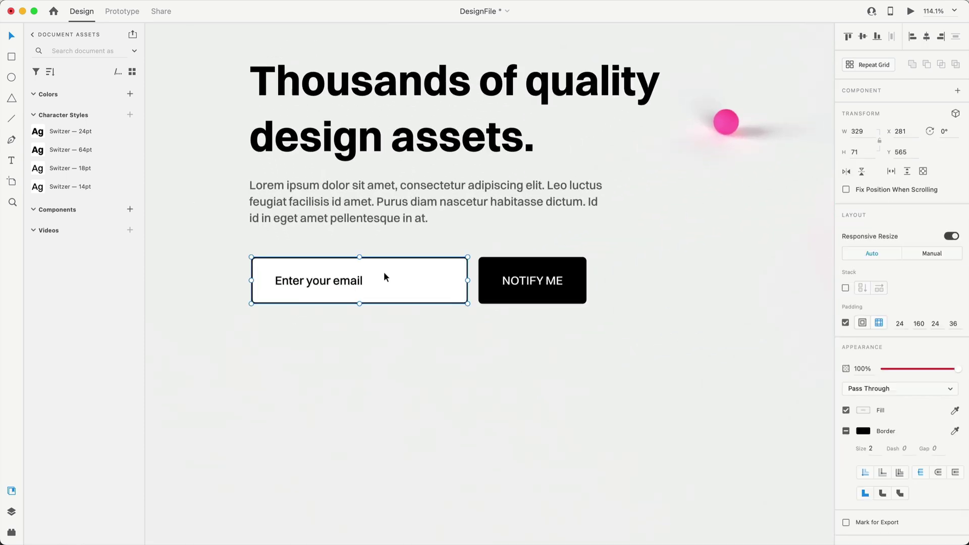
double_click(437, 264)
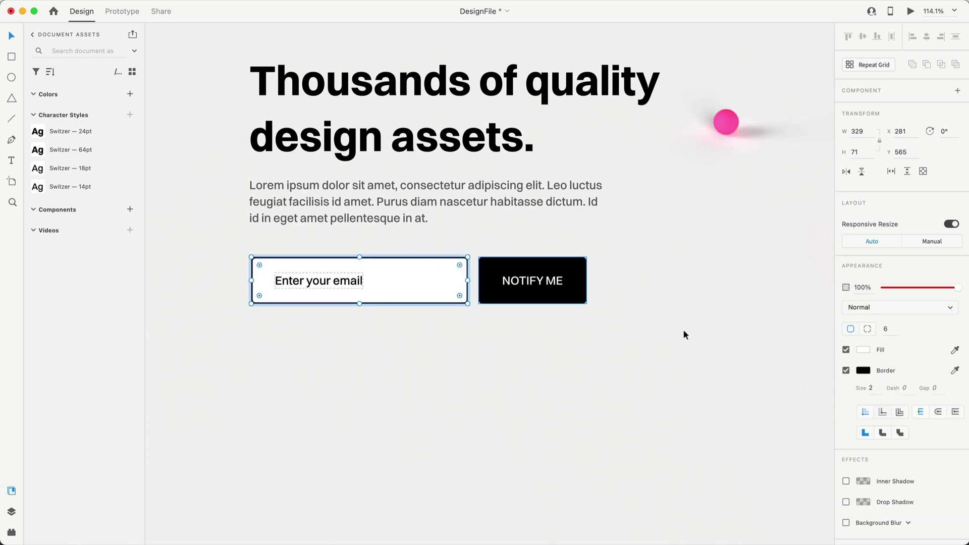
left_click(954, 349)
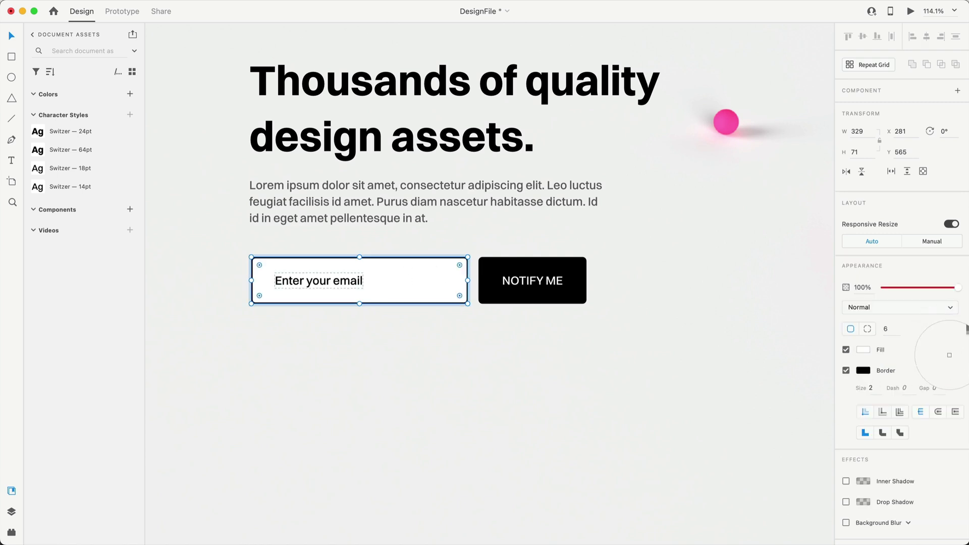
left_click(662, 352)
left_click(649, 371)
scroll(656, 369, "down", 5)
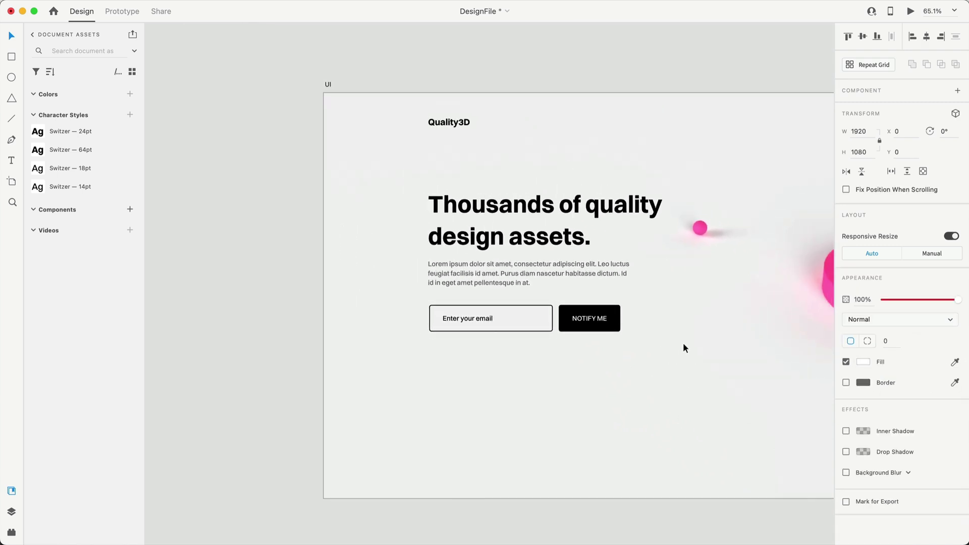
scroll(683, 342, "right", 3)
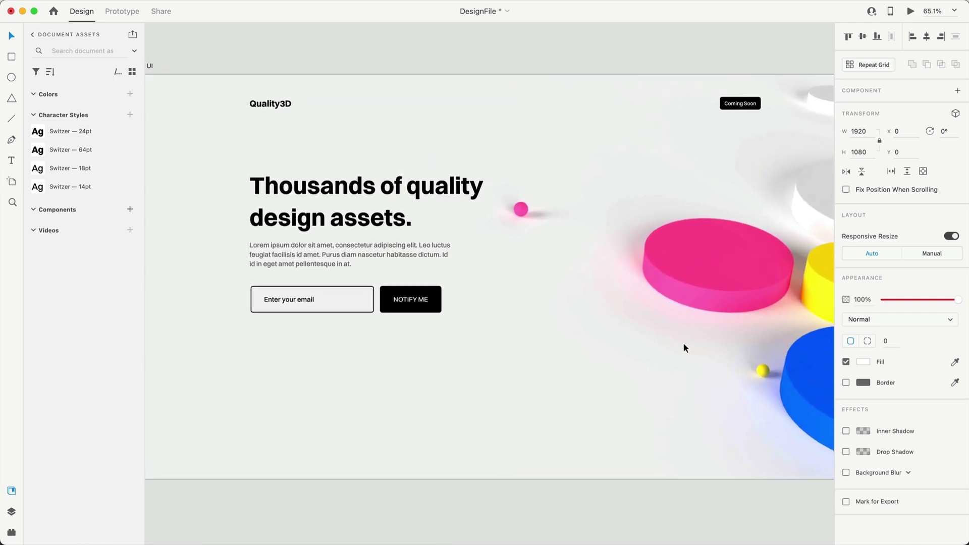